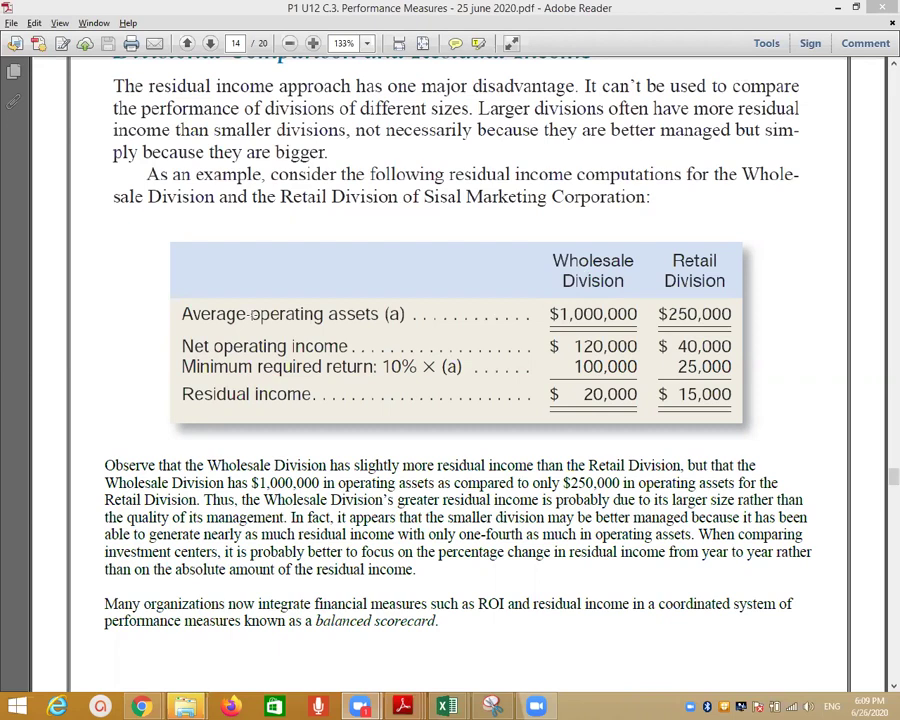
# Step: Switch to the Book1 workbook in Excel and slightly narrow column F
pyautogui.moveTo(360, 706)
pyautogui.click(446, 706)
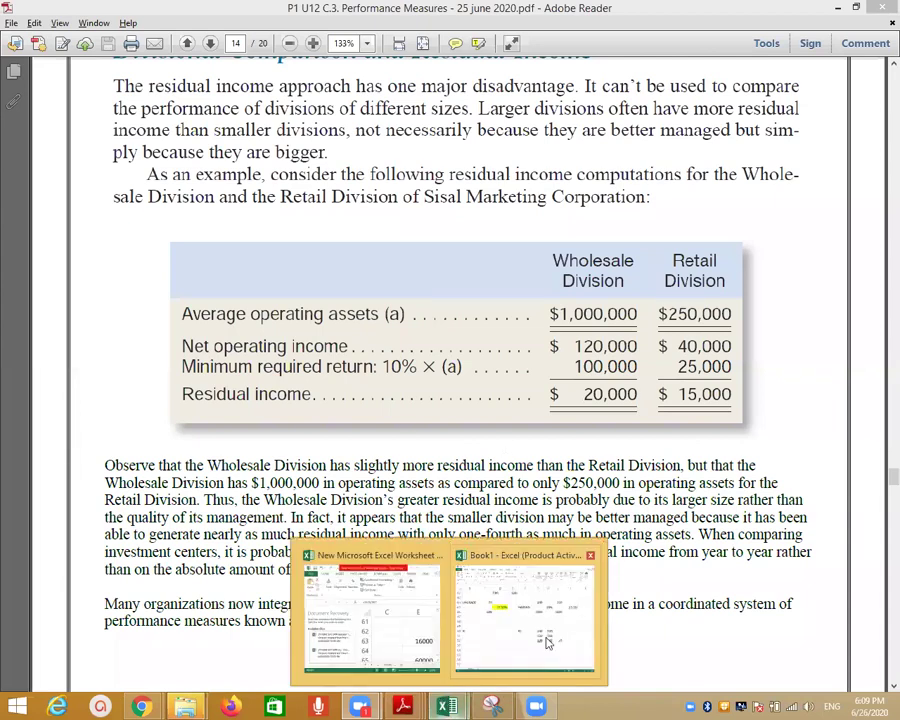
pyautogui.click(540, 645)
pyautogui.scroll(1, 482, 417)
pyautogui.scroll(-1, 483, 418)
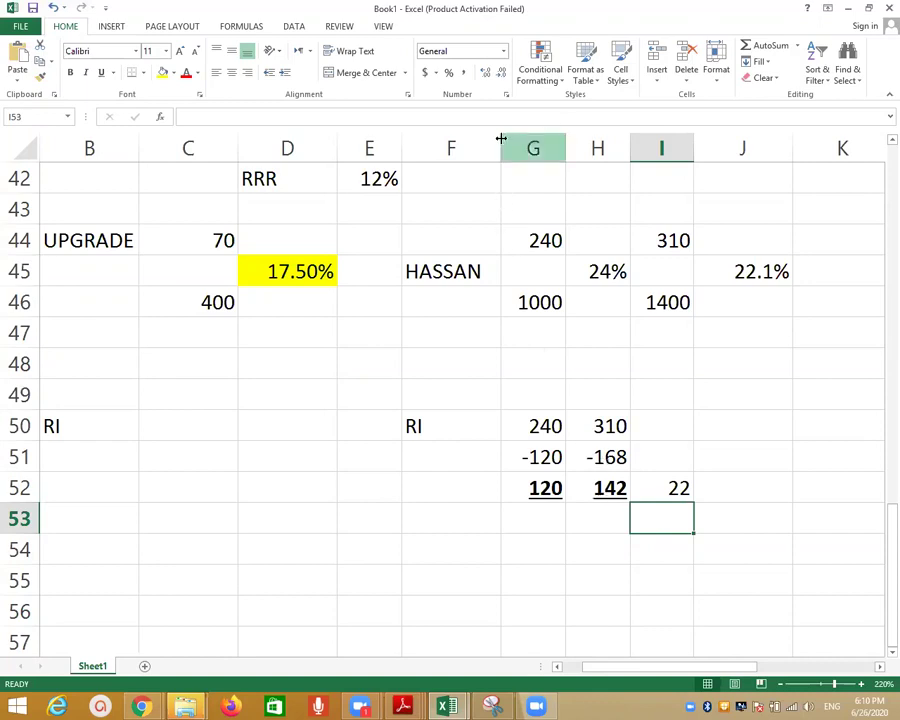
pyautogui.moveTo(501, 138); pyautogui.dragTo(491, 138)
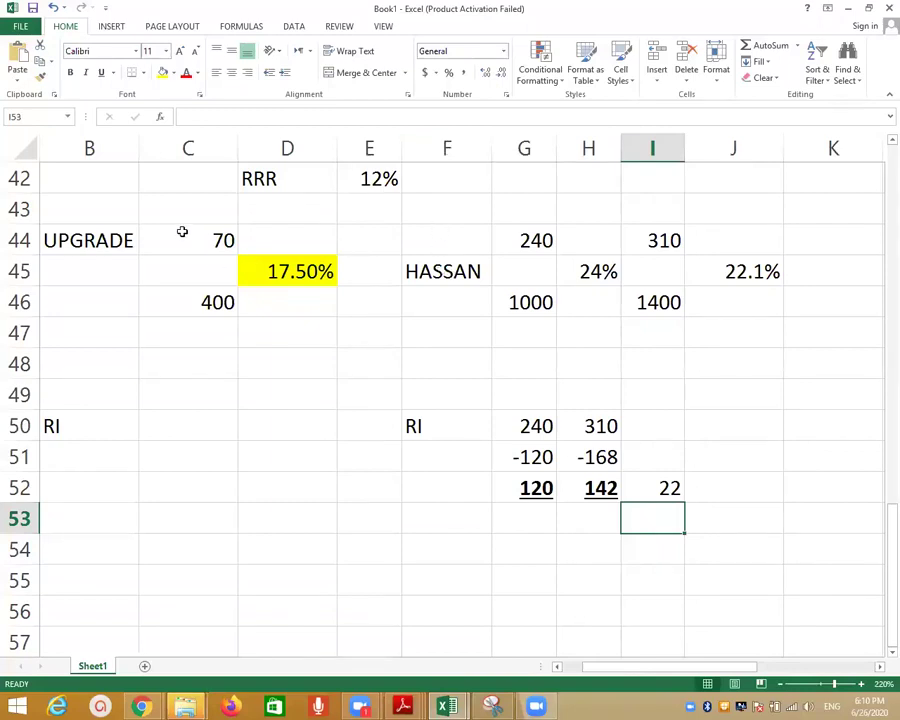
# Step: Examine the upgrade's ROI against the required rate of return, the current and combined ROI, and the post-upgrade residual income
pyautogui.click(290, 275)
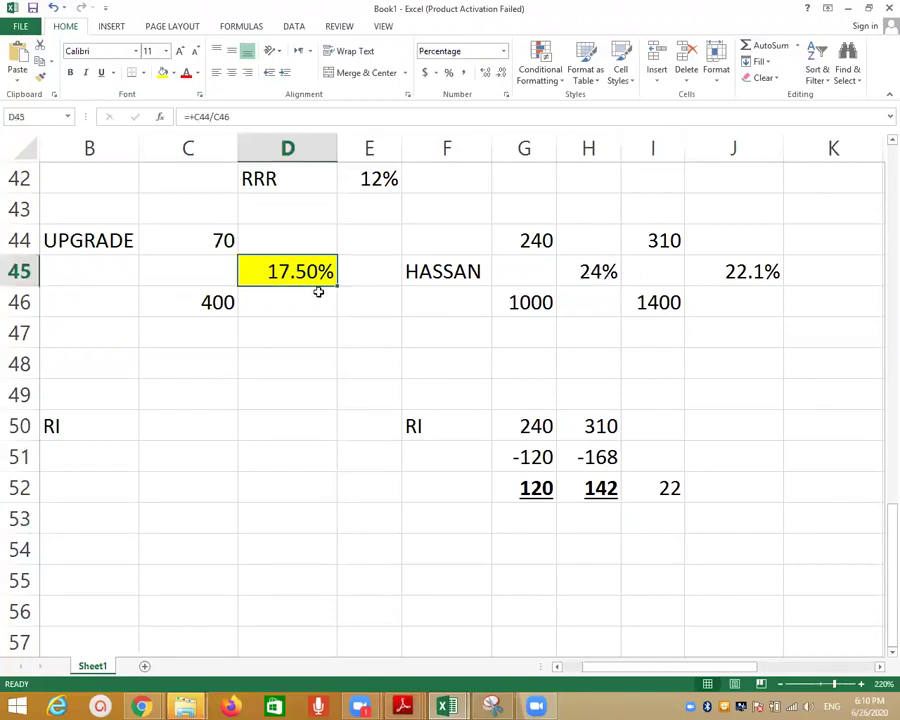
pyautogui.click(369, 178)
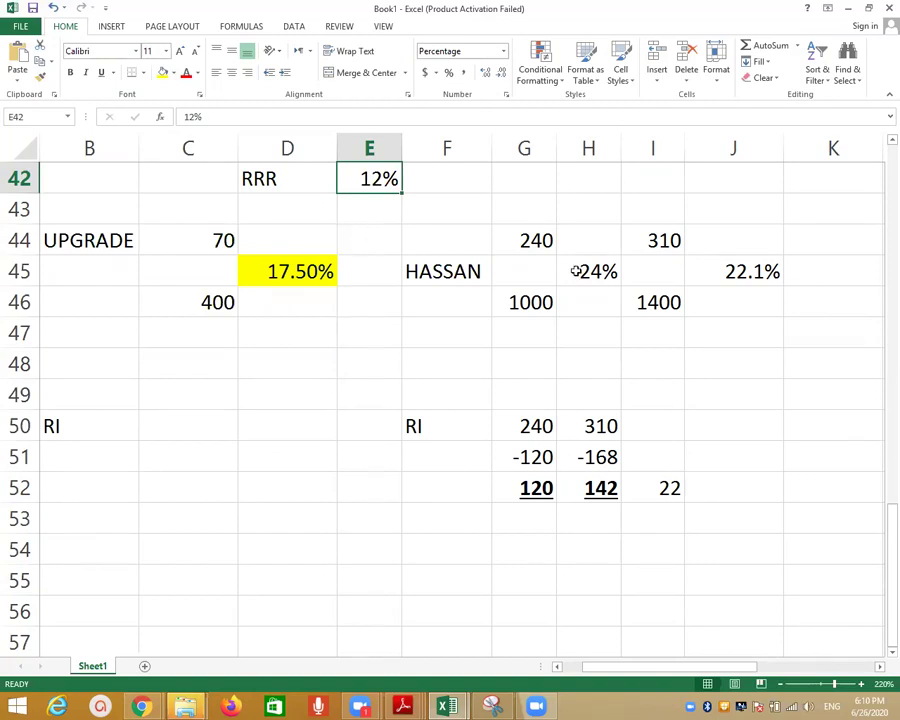
pyautogui.moveTo(588, 271); pyautogui.dragTo(476, 271)
pyautogui.click(300, 271)
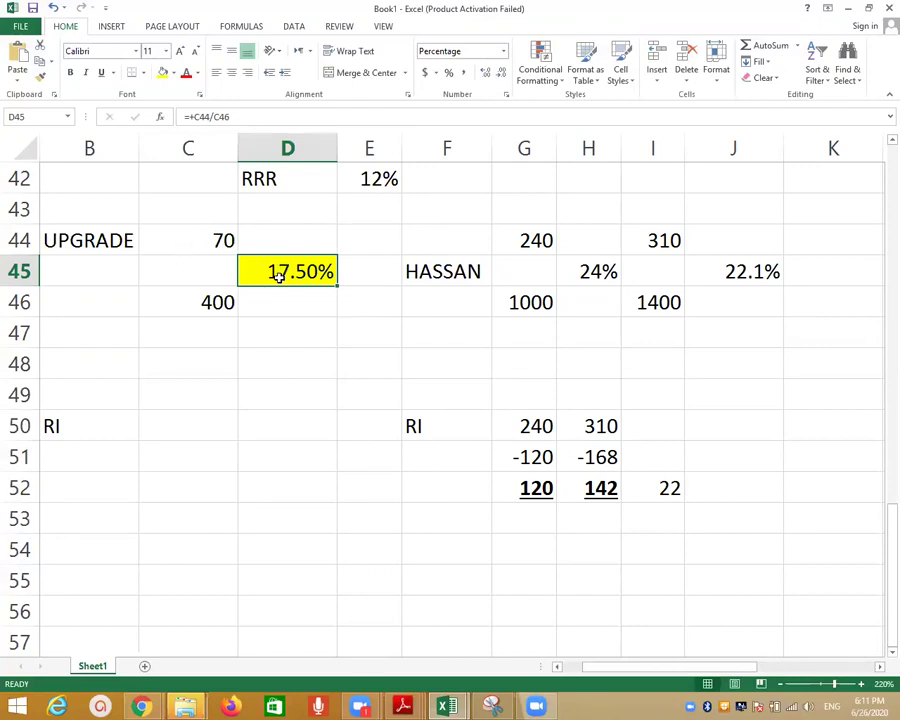
pyautogui.click(759, 262)
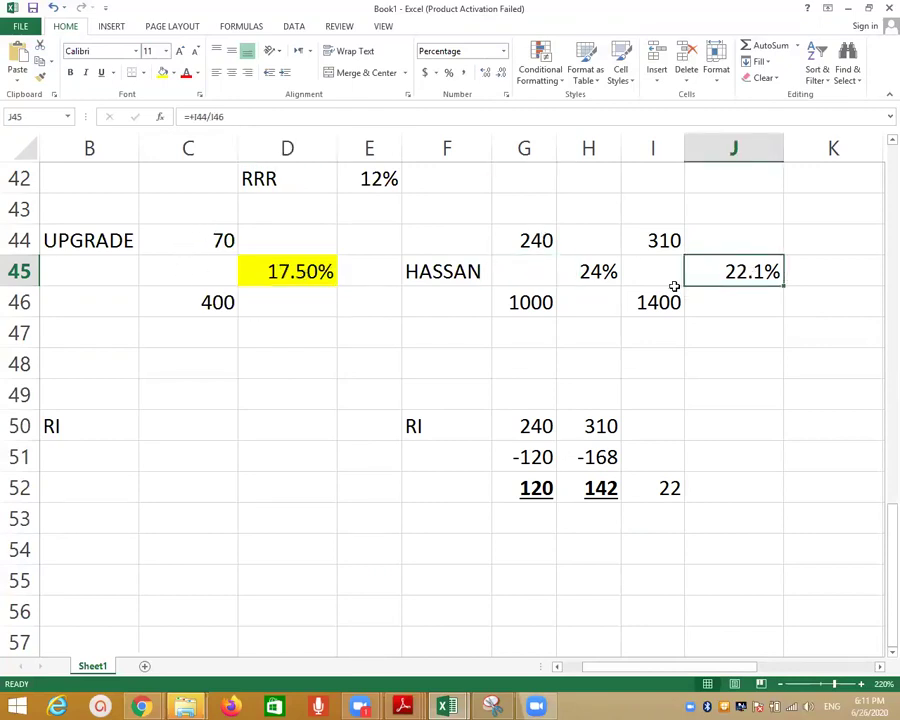
pyautogui.click(303, 271)
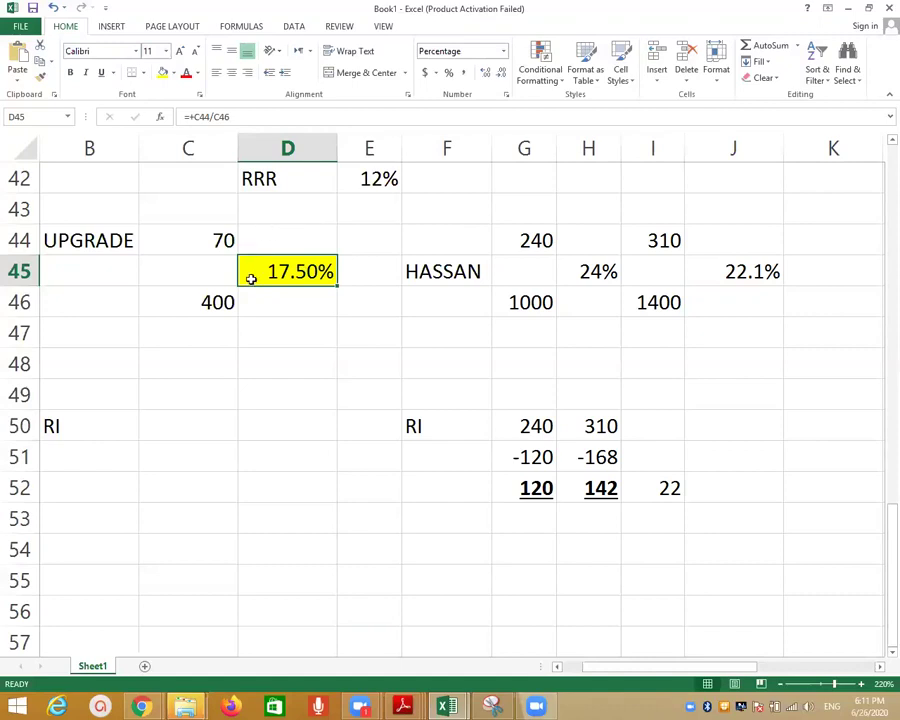
pyautogui.moveTo(380, 180); pyautogui.dragTo(286, 180)
pyautogui.click(297, 271)
pyautogui.click(597, 487)
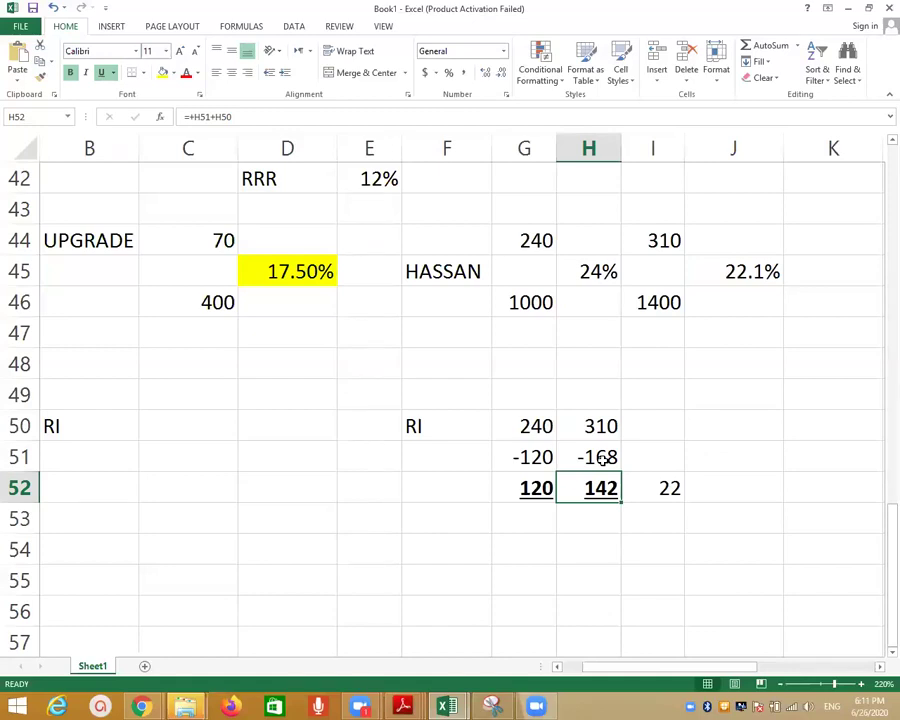
# Step: Try an upgrade income of 300 in C44 and check its effect on the upgrade ROI and combined ROI
pyautogui.click(193, 238)
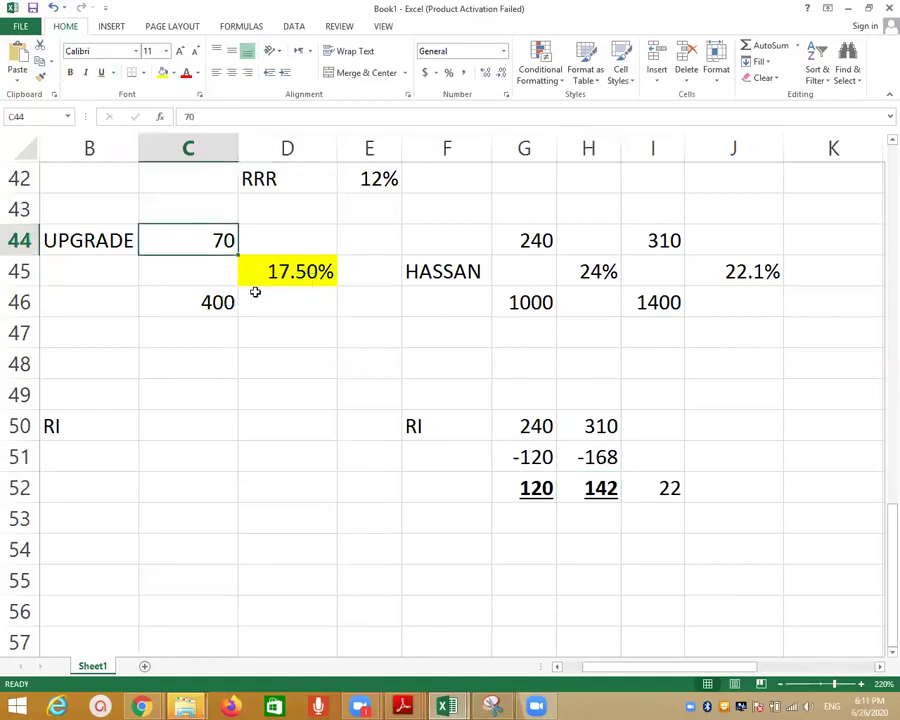
pyautogui.write('300')
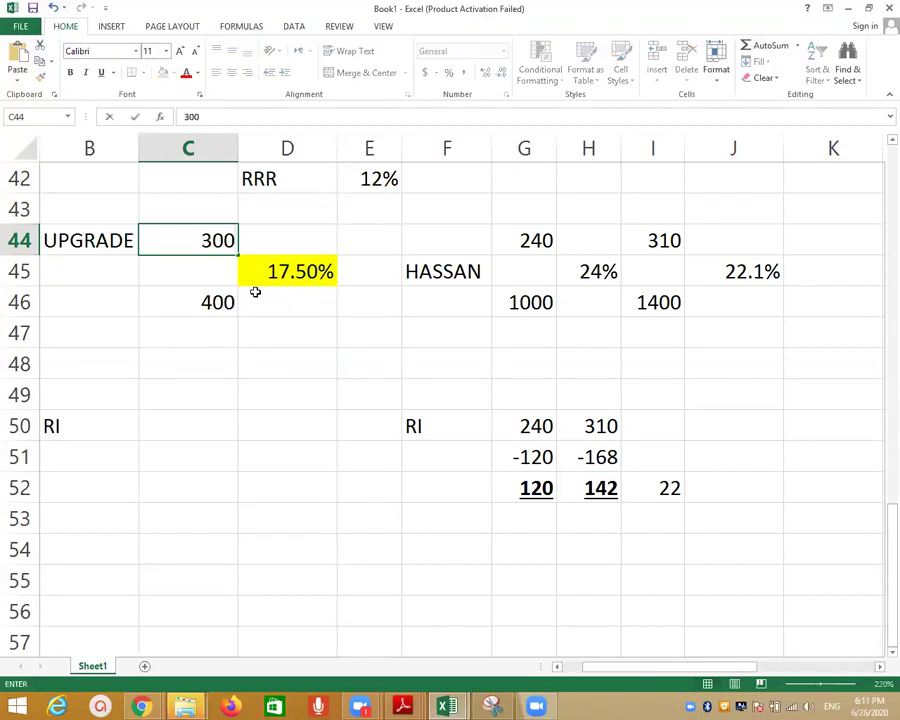
pyautogui.press('Return')
pyautogui.press('Right')
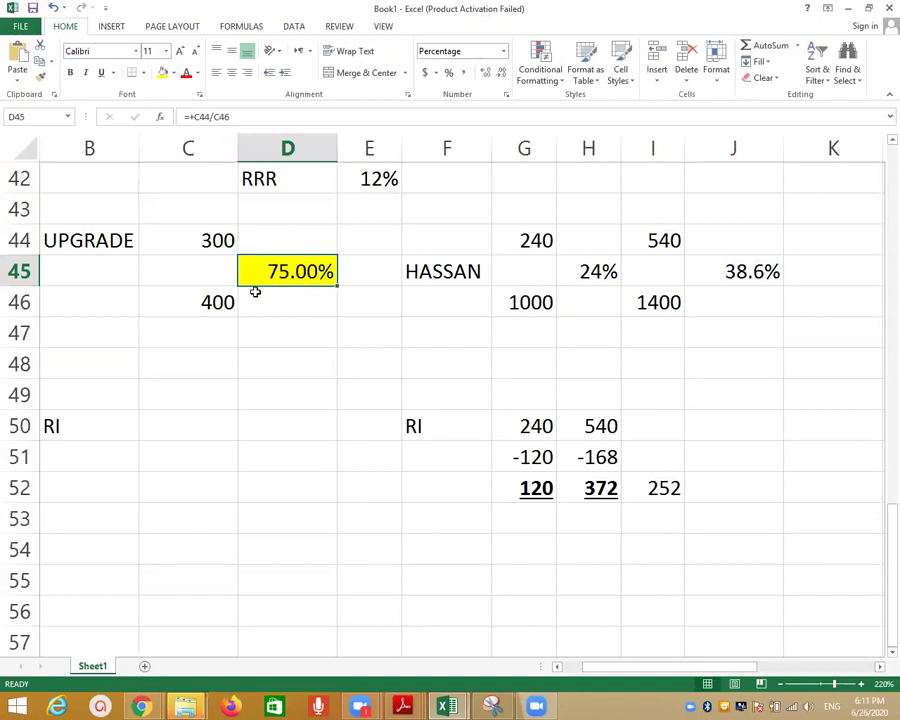
pyautogui.press('Right')
pyautogui.press('Right')
pyautogui.press('Right')
pyautogui.press('Right')
pyautogui.press('Right')
pyautogui.press('Right')
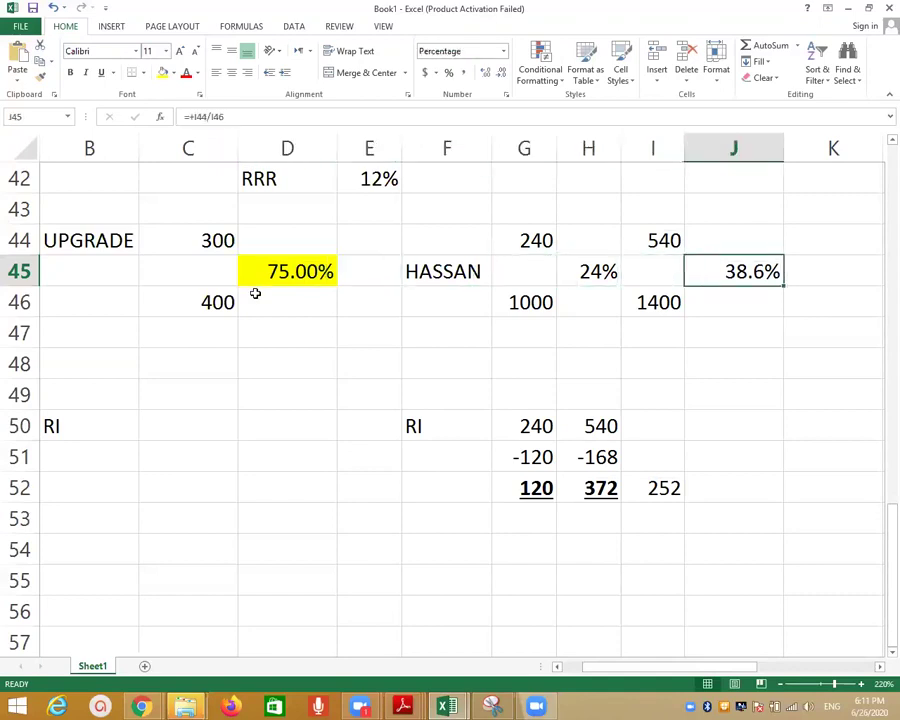
# Step: Set the upgrade's income in C44 back to 70
pyautogui.press('Left')
pyautogui.press('Left')
pyautogui.press('Left')
pyautogui.press('Left')
pyautogui.press('Left')
pyautogui.press('Left')
pyautogui.press('Left')
pyautogui.press('Left')
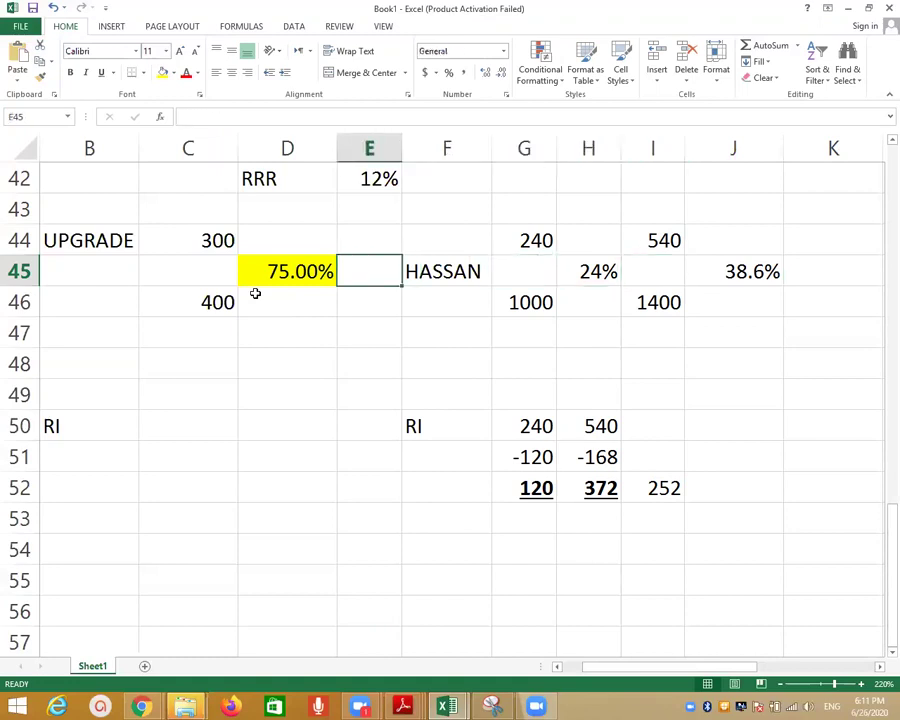
pyautogui.press('Up')
pyautogui.press('Right')
pyautogui.write('70')
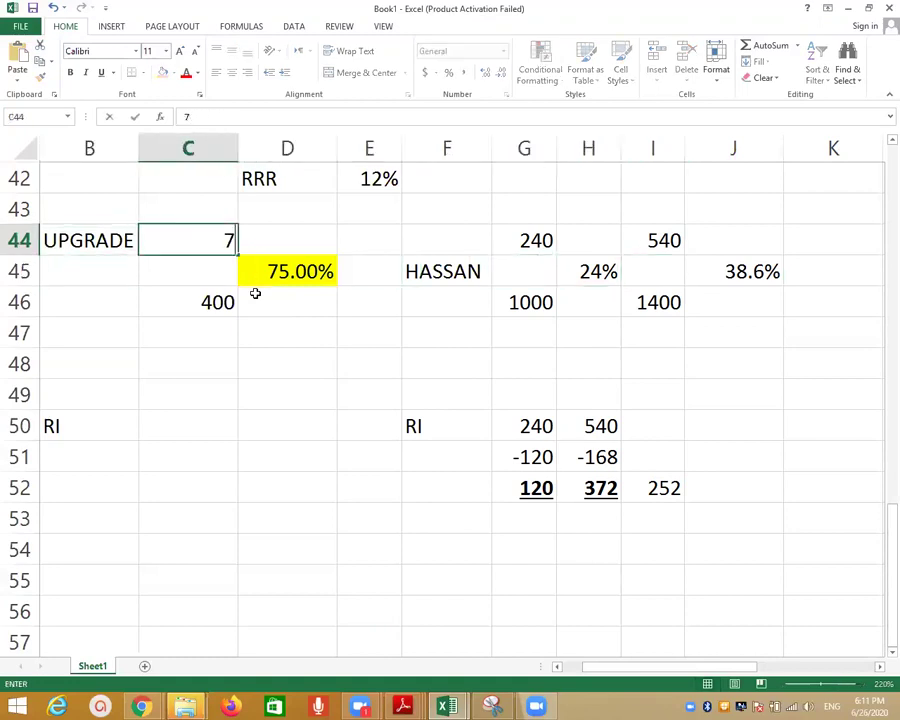
pyautogui.press('Return')
# Step: Review the current ROI, the combined income and assets, the combined ROI and the upgrade's ROI in rows 44 to 46
pyautogui.press('Right')
pyautogui.press('Right')
pyautogui.press('Right')
pyautogui.press('Right')
pyautogui.press('Right')
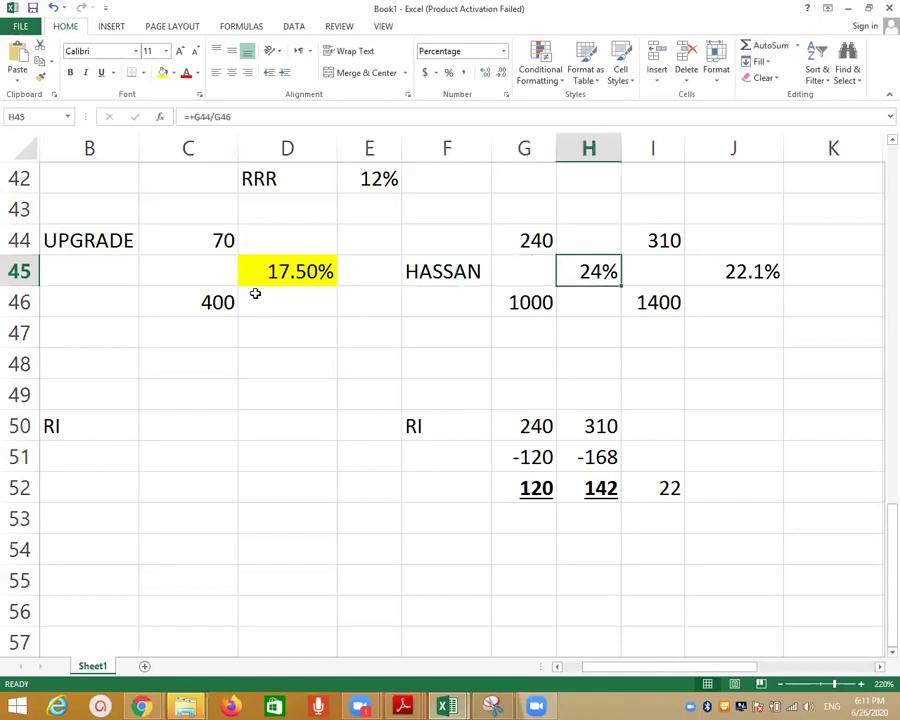
pyautogui.click(661, 244)
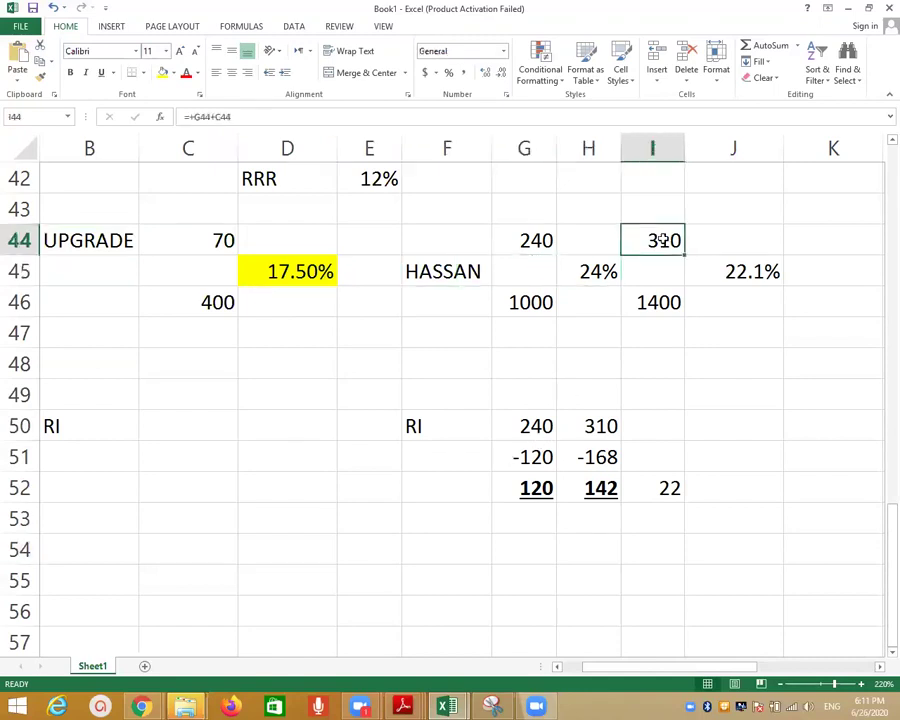
pyautogui.click(657, 300)
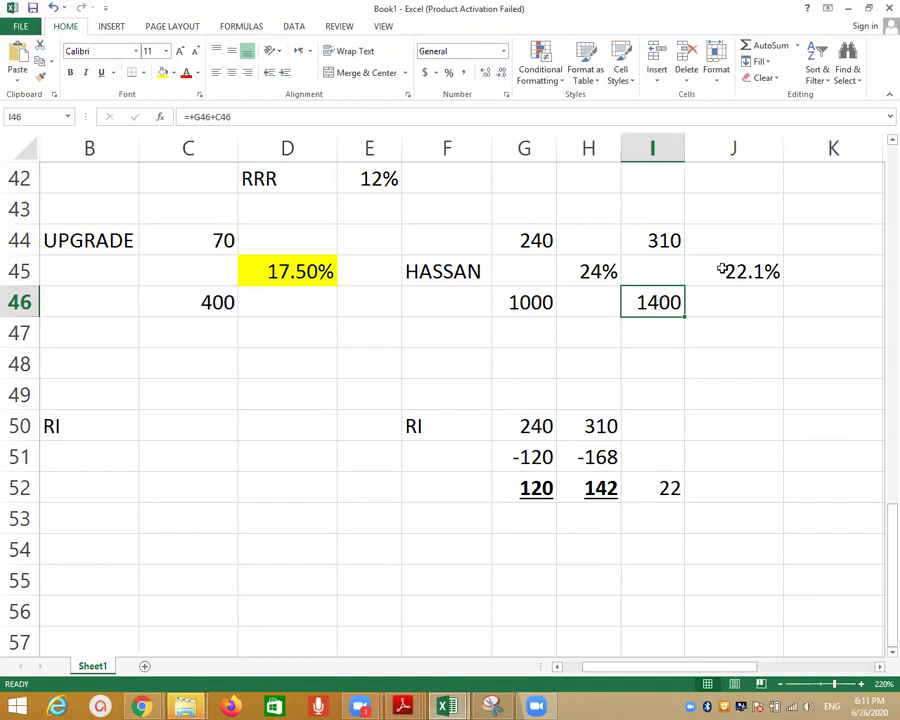
pyautogui.click(733, 270)
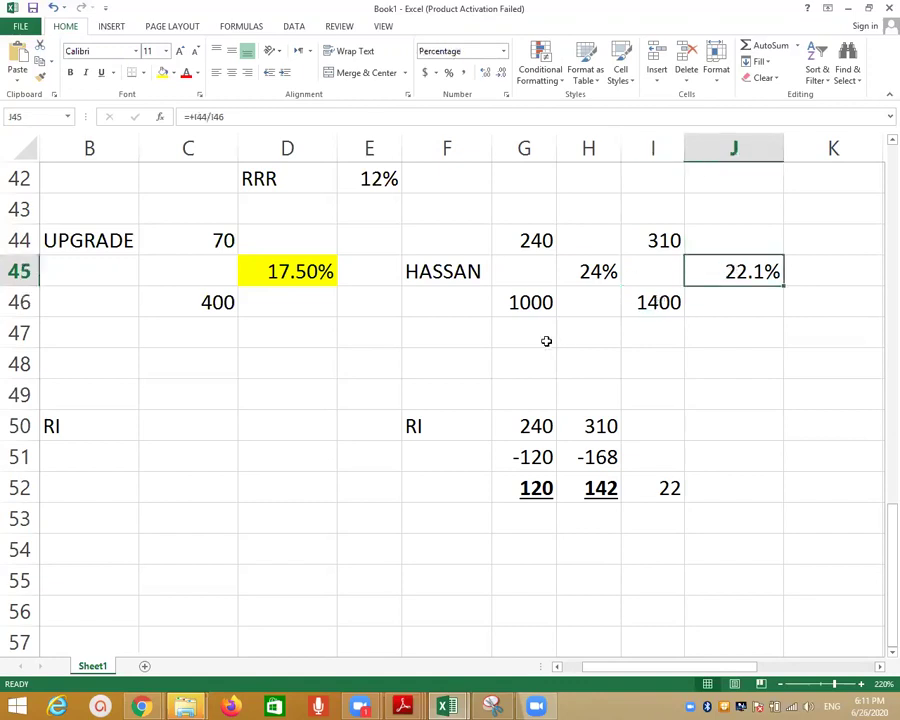
pyautogui.click(272, 267)
pyautogui.click(589, 271)
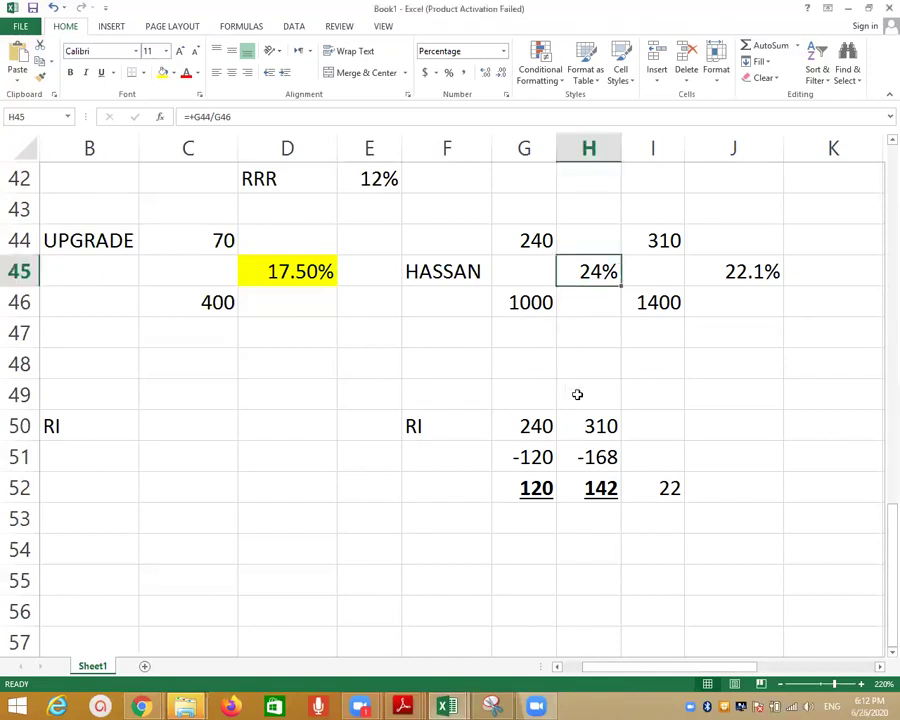
# Step: Inspect the formulas behind the post-upgrade residual income, its income and its minimum required return in H50:H52
pyautogui.click(598, 487)
pyautogui.doubleClick(598, 487)
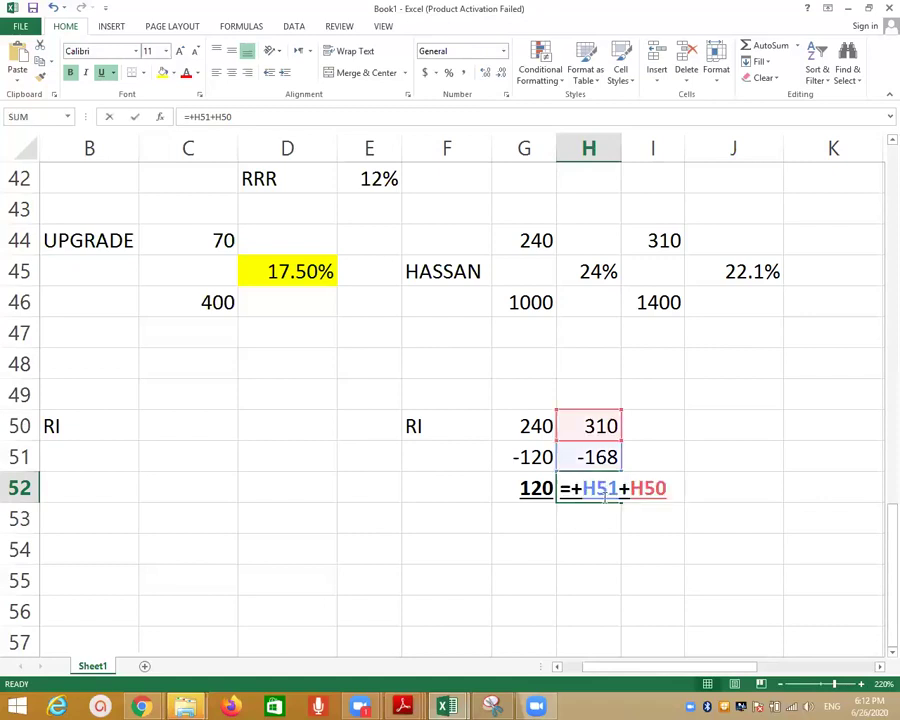
pyautogui.press('Escape')
pyautogui.click(602, 437)
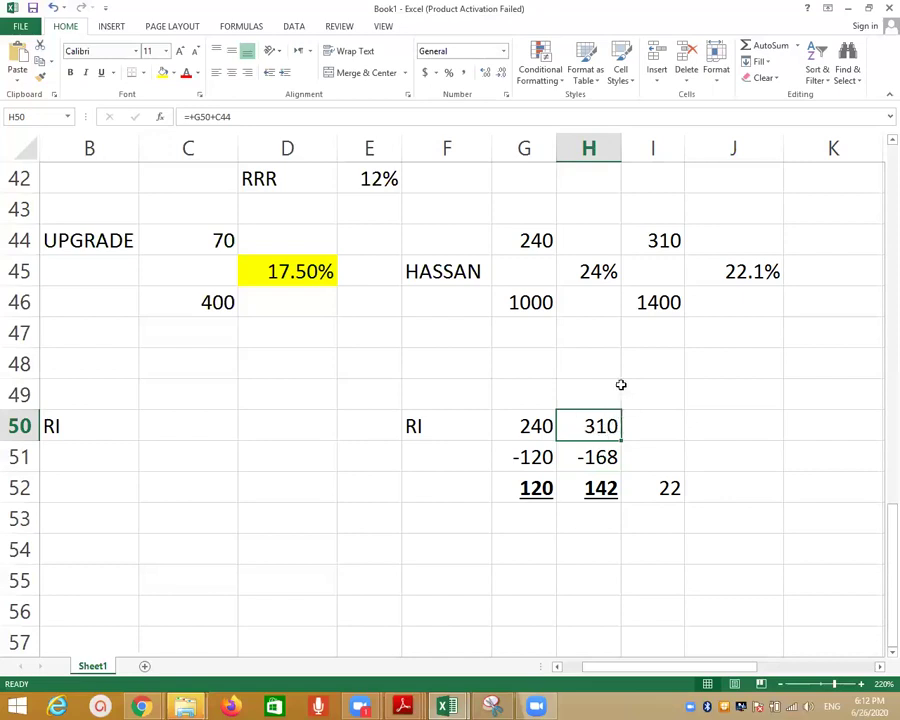
pyautogui.click(600, 457)
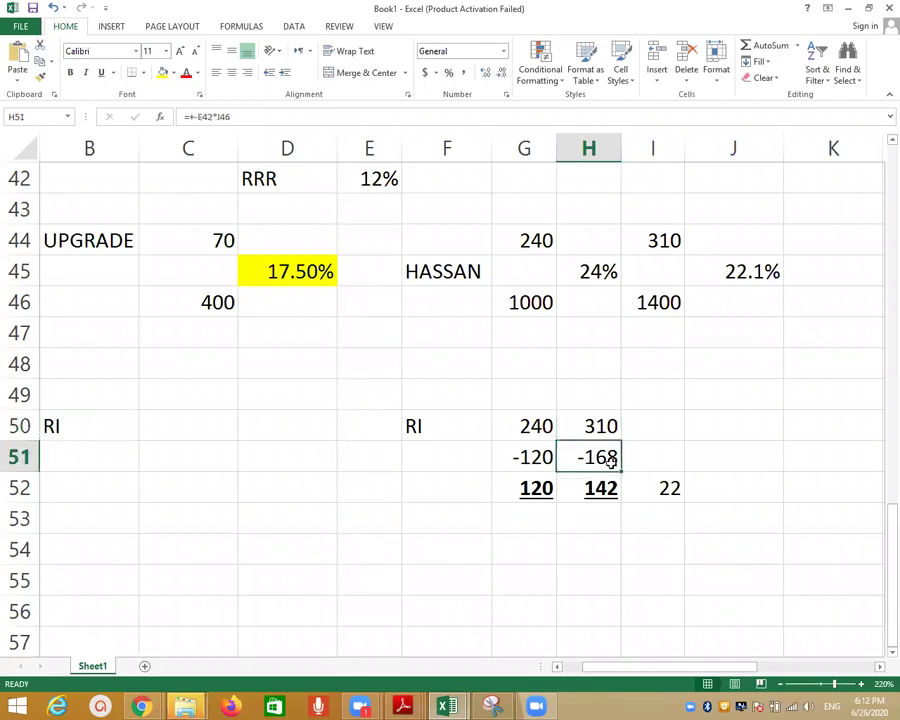
pyautogui.doubleClick(612, 460)
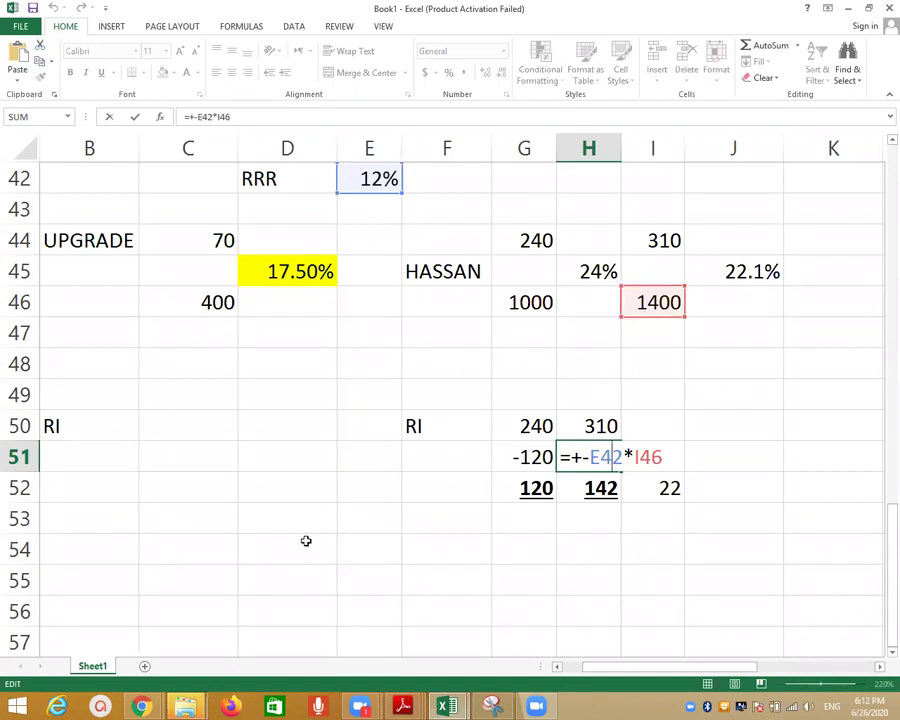
pyautogui.hotkey('ctrl', 'Return')
pyautogui.press('F2')
# Step: Trace the required-return charge in H51 to the combined assets in I46 and the required rate, and recheck the residual income in H52
pyautogui.click(594, 427)
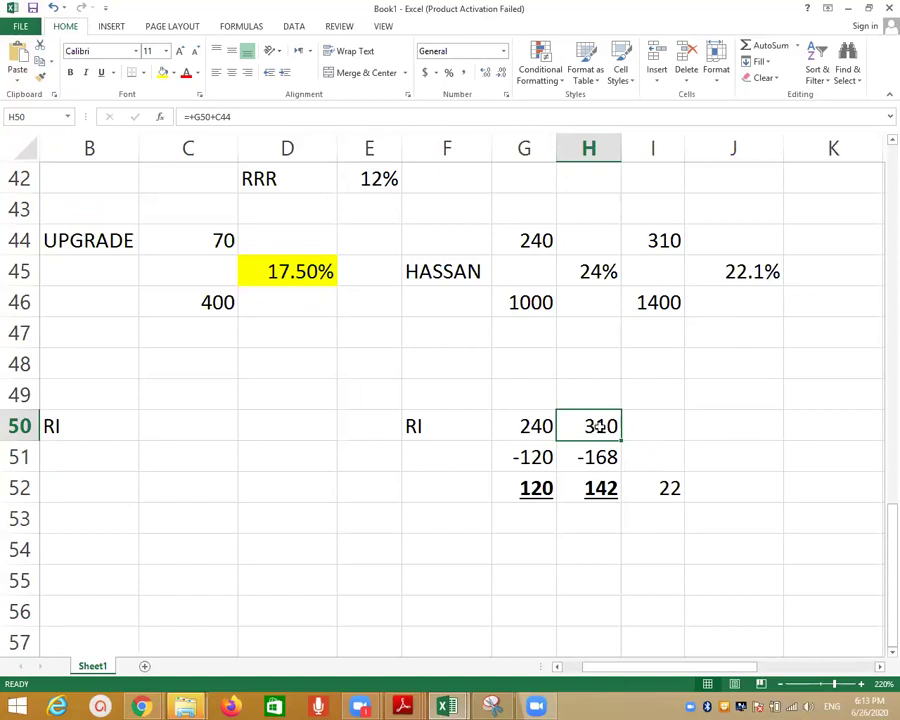
pyautogui.click(638, 302)
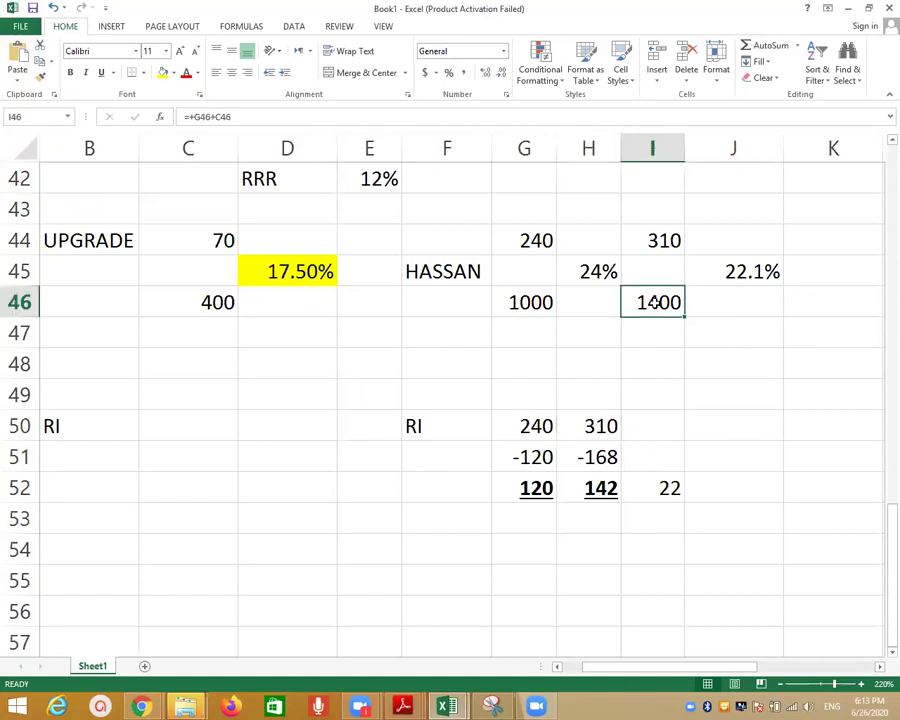
pyautogui.click(603, 459)
pyautogui.doubleClick(603, 459)
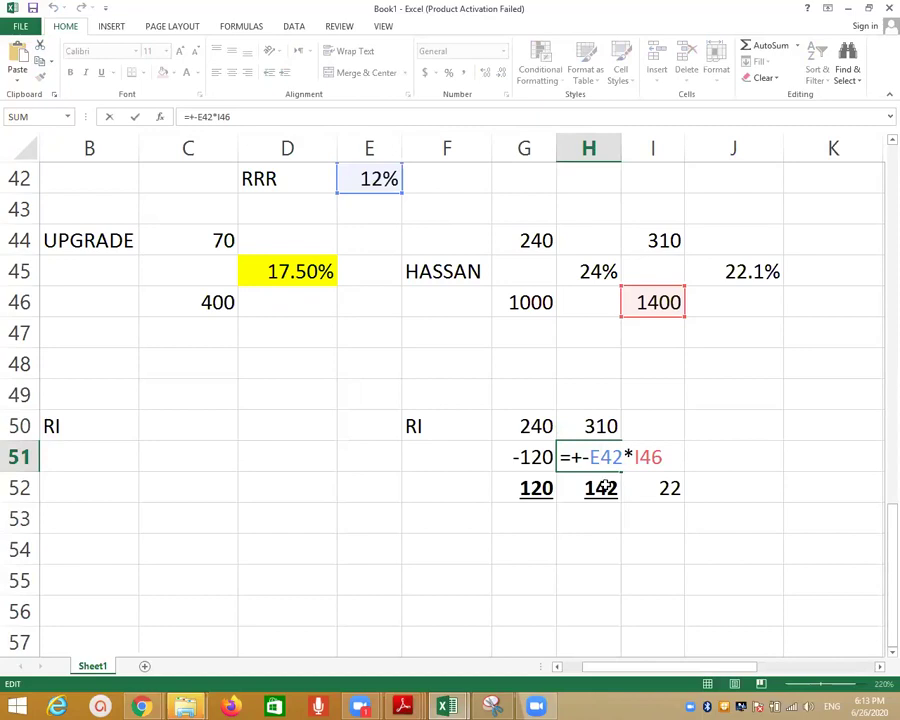
pyautogui.hotkey('ctrl', 'Return')
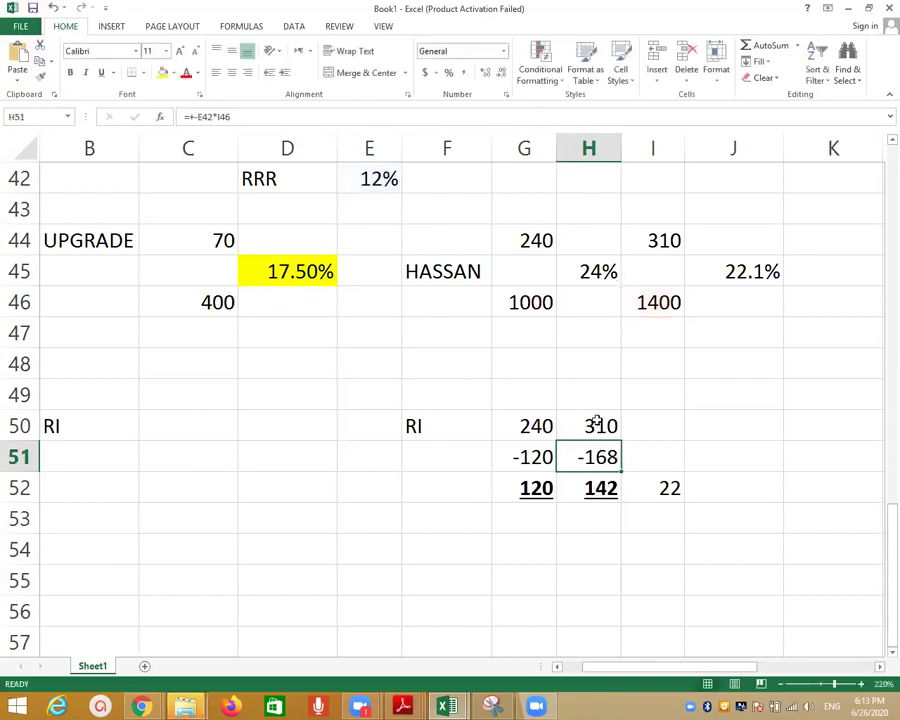
pyautogui.click(605, 488)
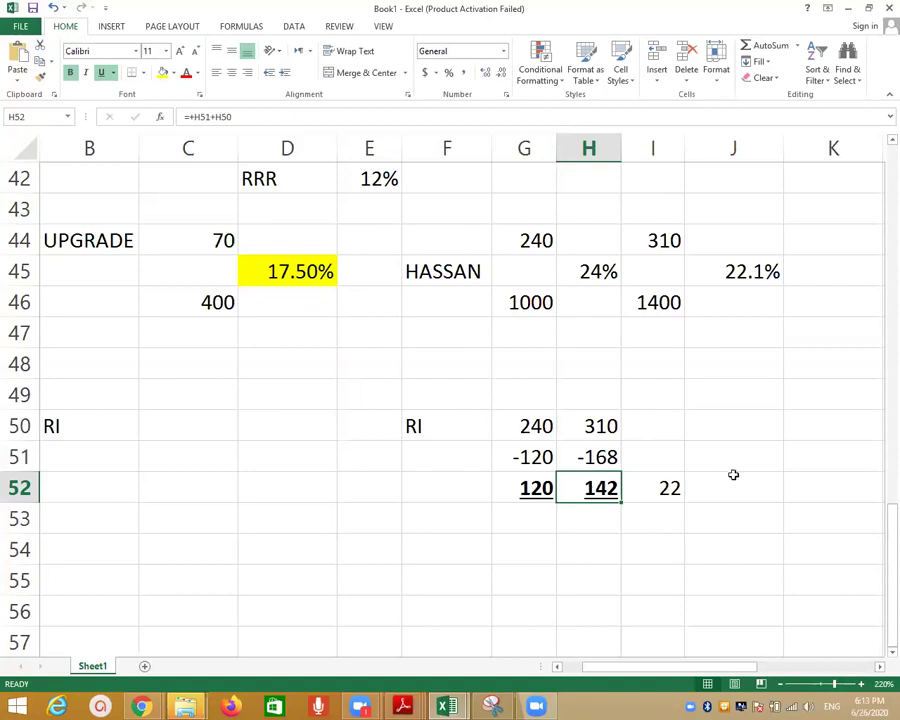
pyautogui.press('Up')
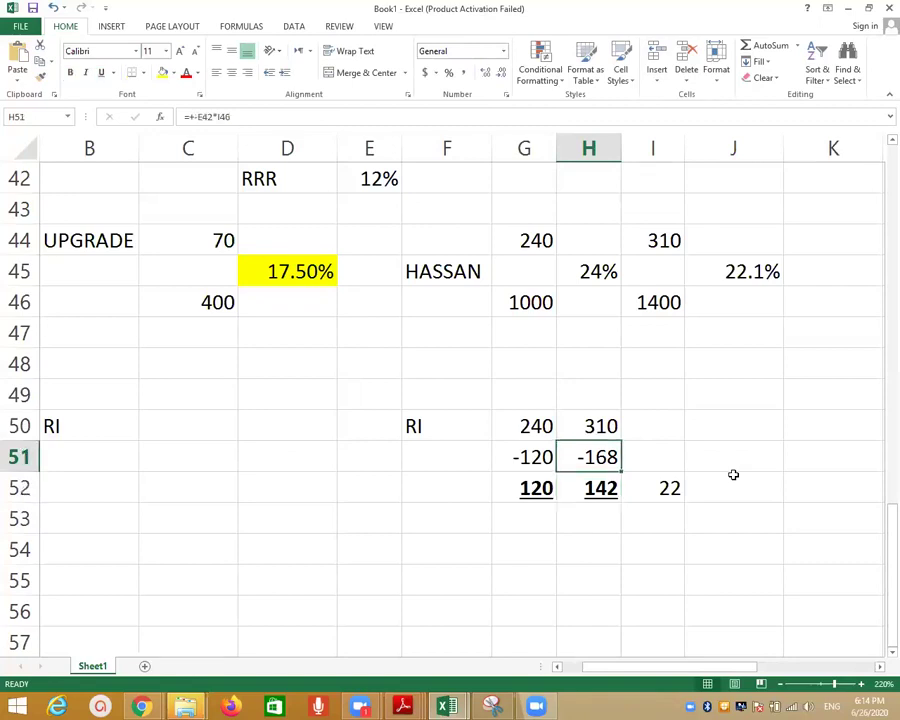
pyautogui.press('F2')
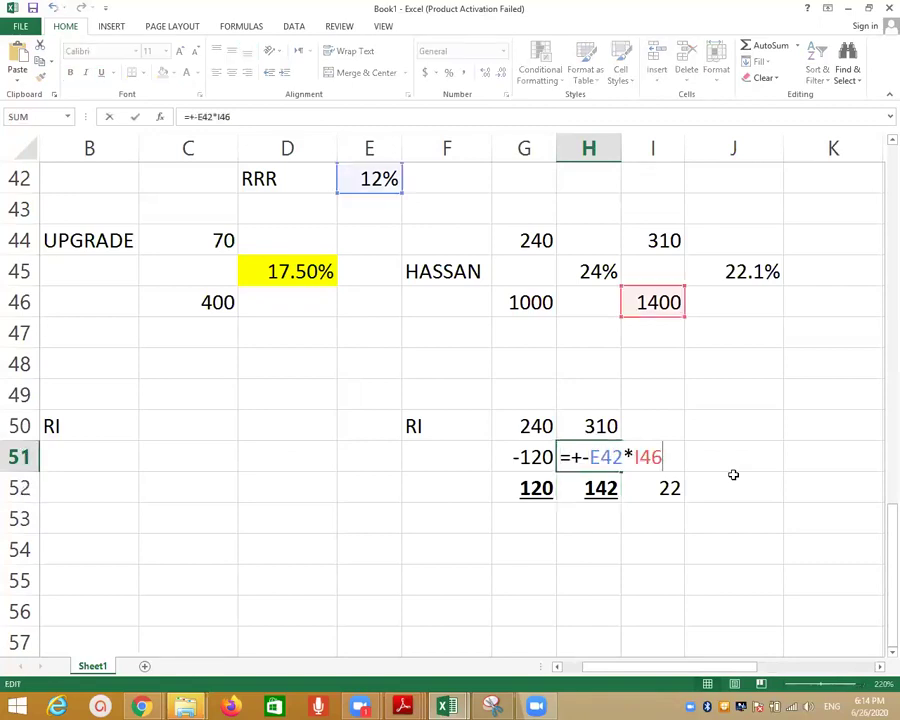
pyautogui.press('Escape')
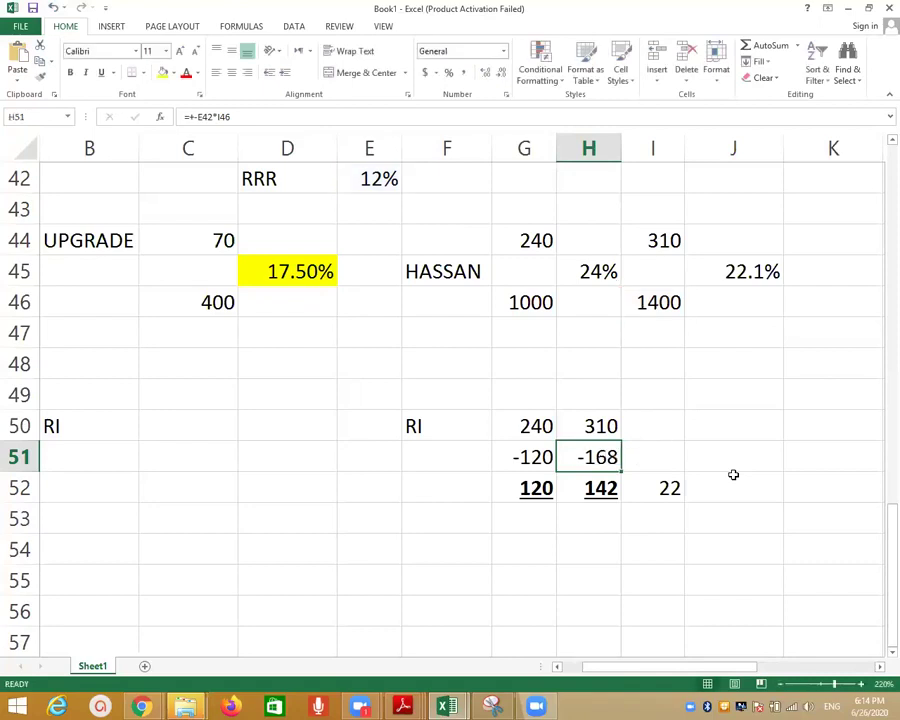
# Step: Enter 10000 in cell D55 below the residual income calculations
pyautogui.scroll(-2, 737, 506)
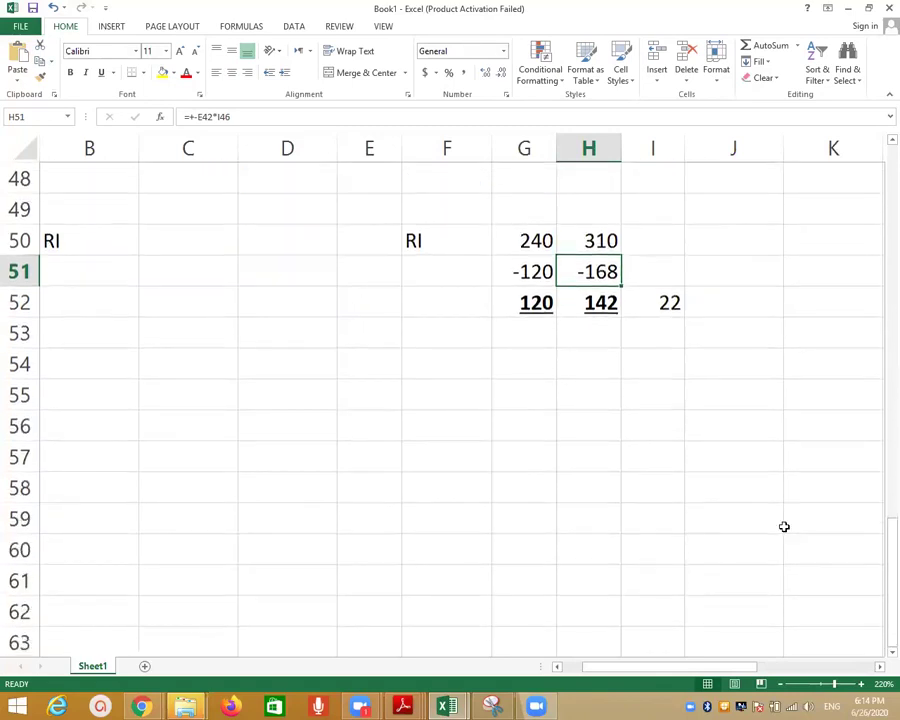
pyautogui.click(303, 392)
pyautogui.write('10000')
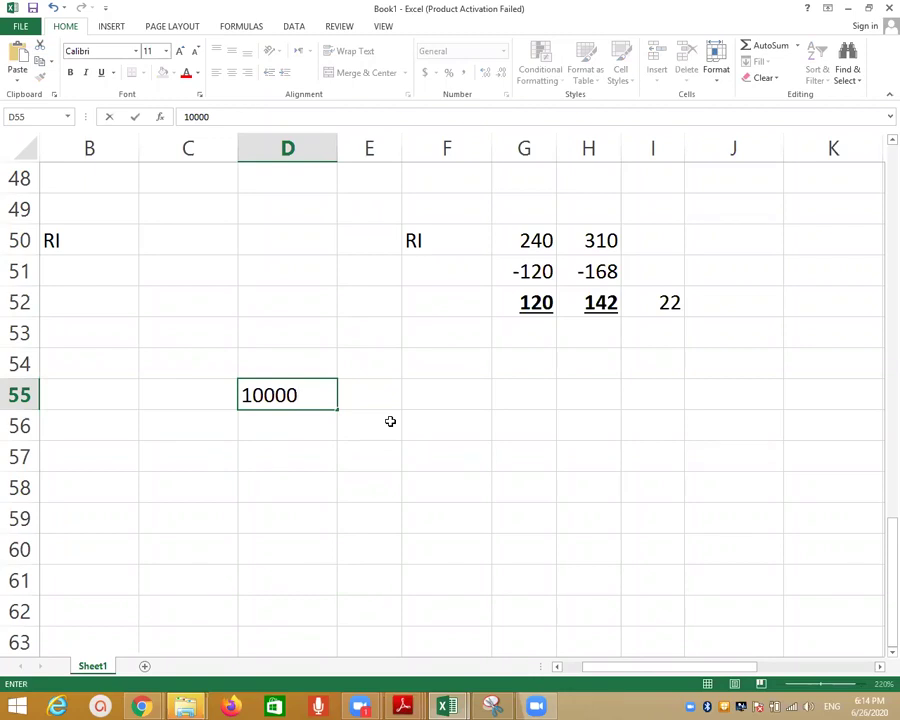
pyautogui.press('Tab')
pyautogui.hotkey('shift', 'Tab')
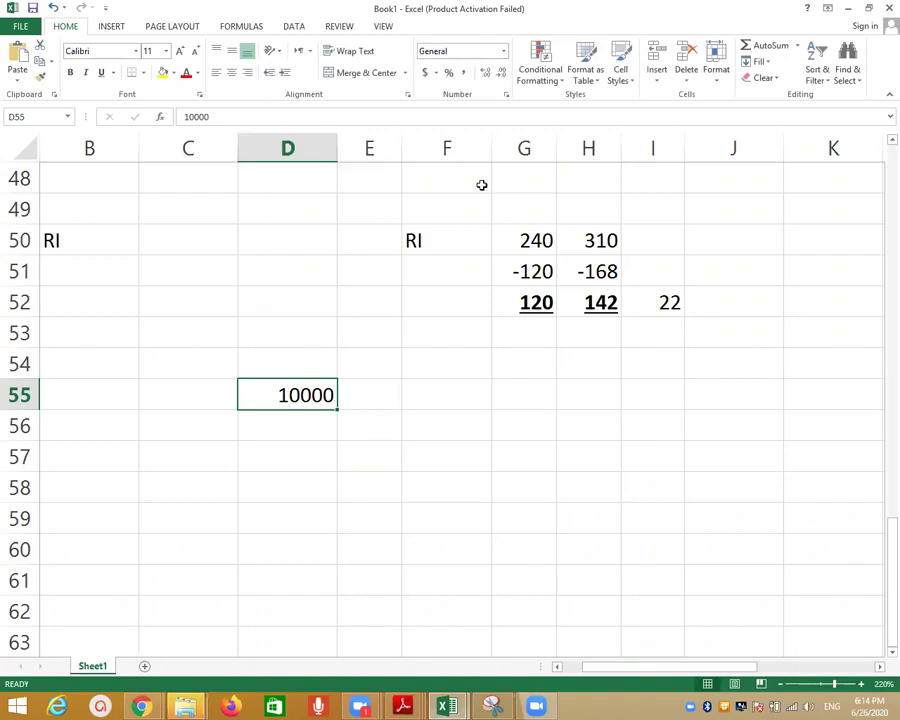
# Step: Apply the comma number style to the 10000 in D55 and enter a required rate of .12 in C55
pyautogui.click(464, 74)
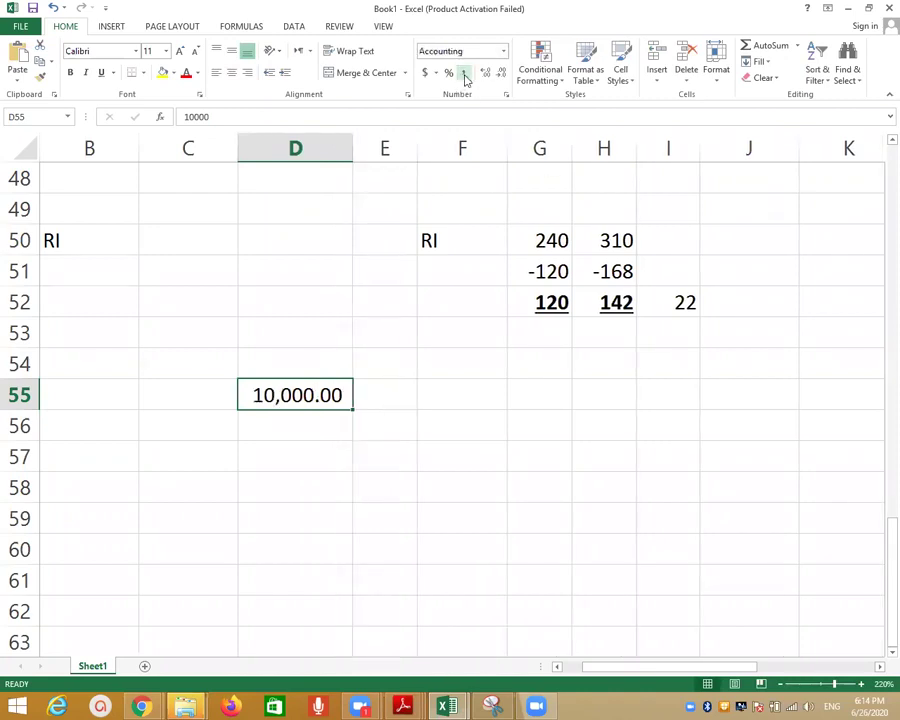
pyautogui.press('Tab')
pyautogui.hotkey('shift', 'Tab')
pyautogui.hotkey('shift', 'Tab')
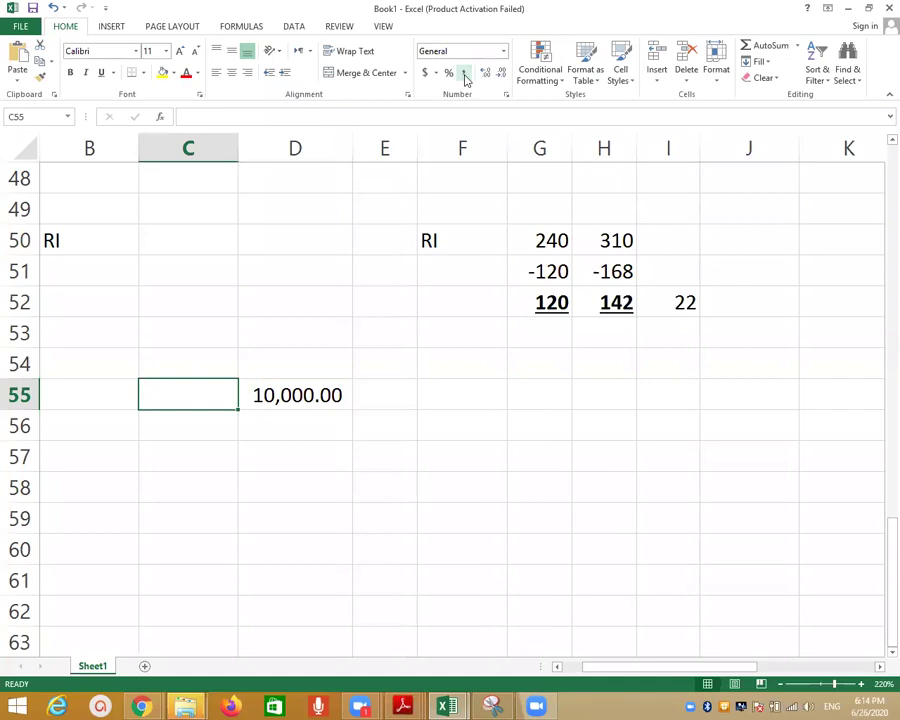
pyautogui.write('.12')
pyautogui.press('Return')
# Step: Calculate the required return in C56 by multiplying the amount in D55 by the rate in C55
pyautogui.write('+')
pyautogui.press('Up')
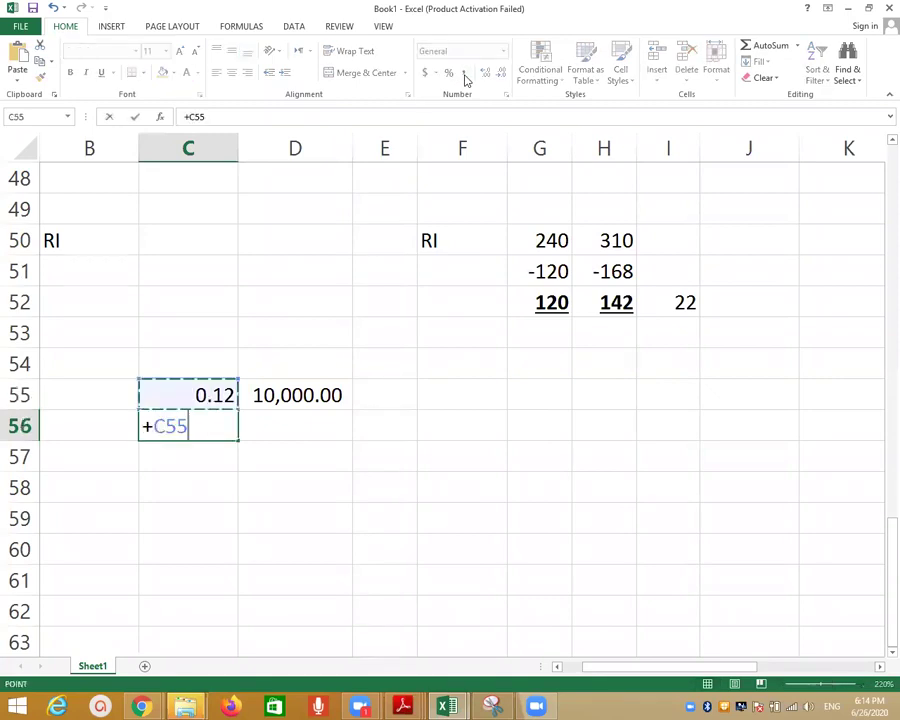
pyautogui.press('Right')
pyautogui.write('*')
pyautogui.press('Up')
pyautogui.press('Return')
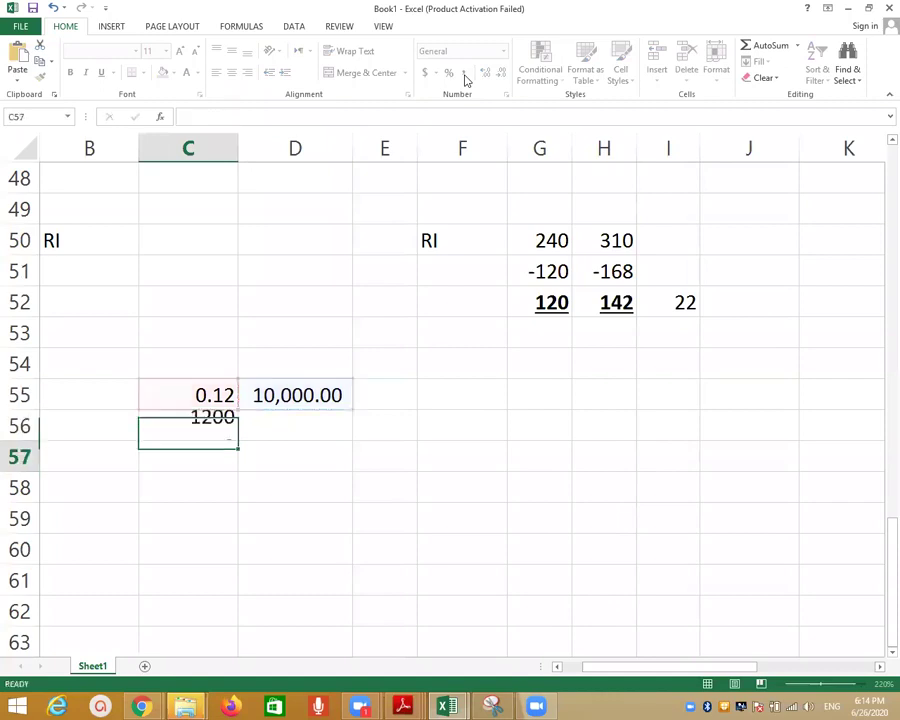
pyautogui.press('Up')
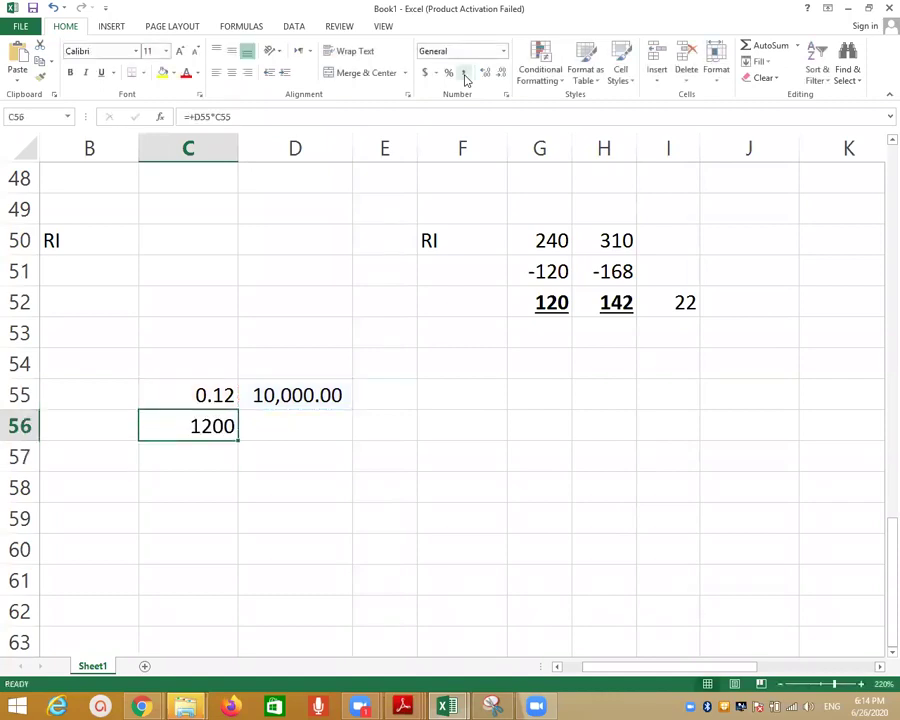
# Step: Enter an income of 1100 in F56 and link F57 to the required return in C56
pyautogui.press('Right')
pyautogui.press('Right')
pyautogui.press('Right')
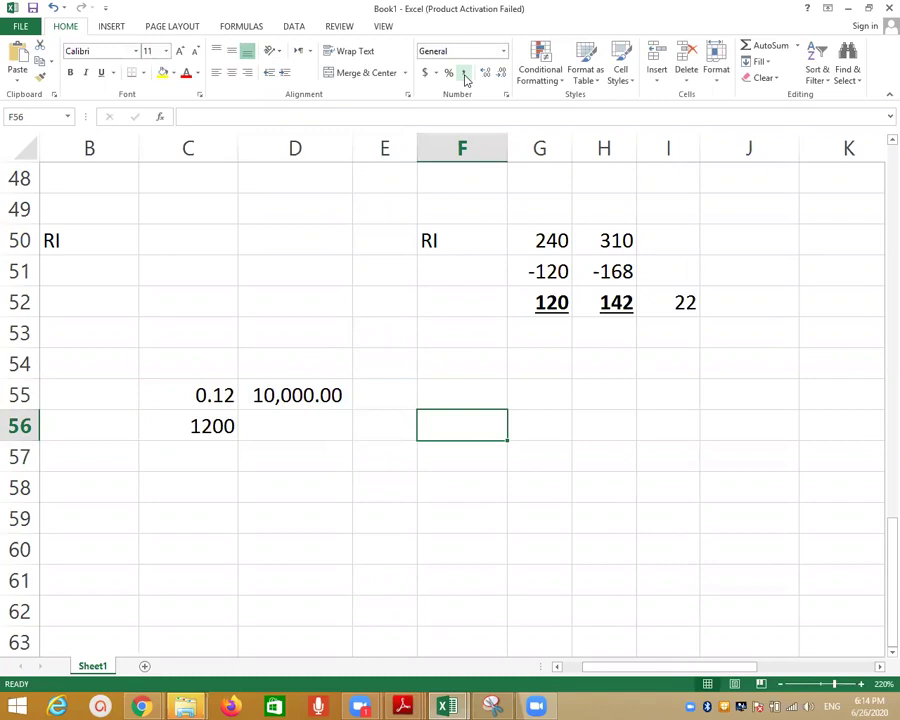
pyautogui.write('1100')
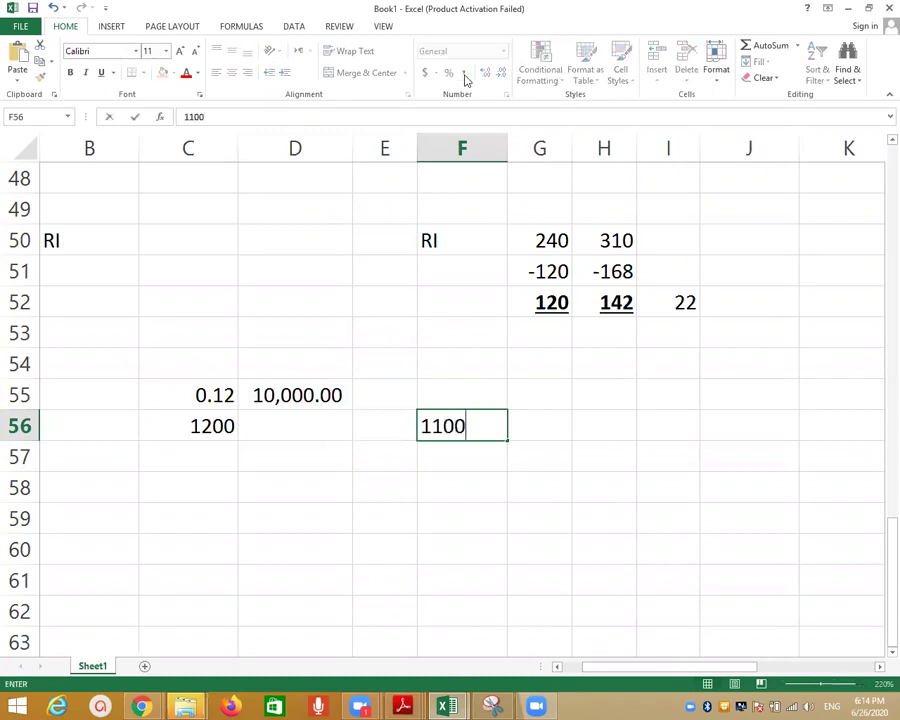
pyautogui.press('Return')
pyautogui.press('Up')
pyautogui.press('Down')
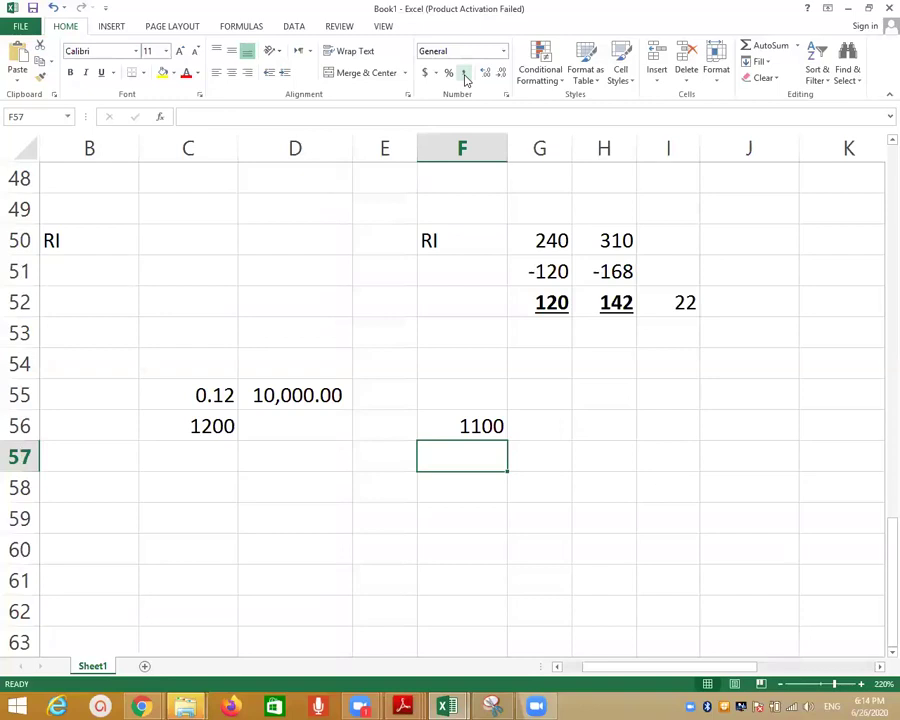
pyautogui.write('+')
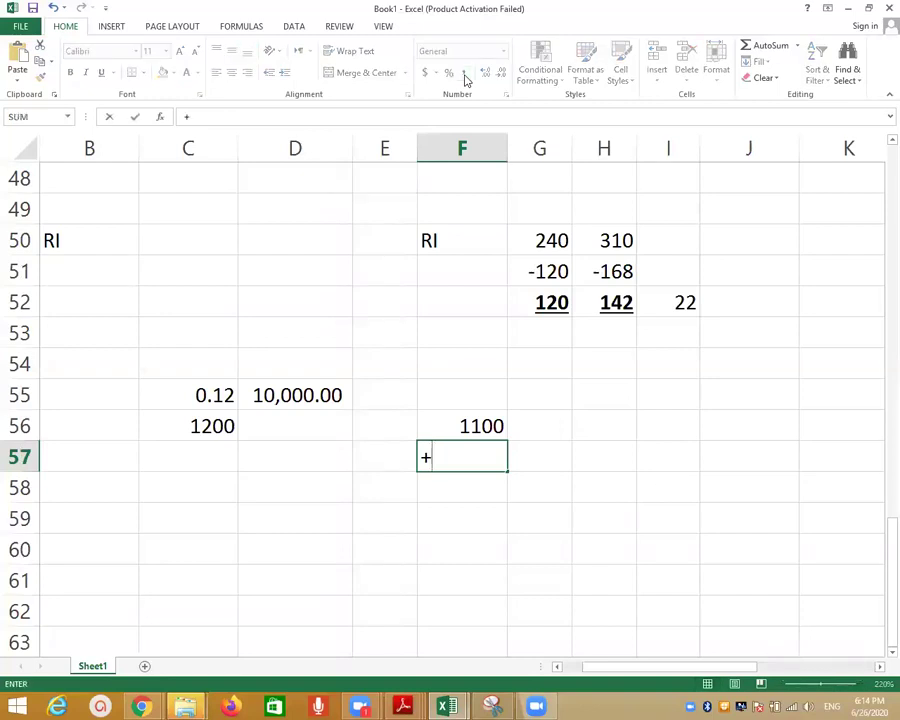
pyautogui.click(208, 425)
pyautogui.press('Return')
# Step: Calculate the residual income in F58 by subtracting F57 from F56
pyautogui.write('+')
pyautogui.press('Up')
pyautogui.press('Up')
pyautogui.write('-')
pyautogui.press('Up')
pyautogui.press('Return')
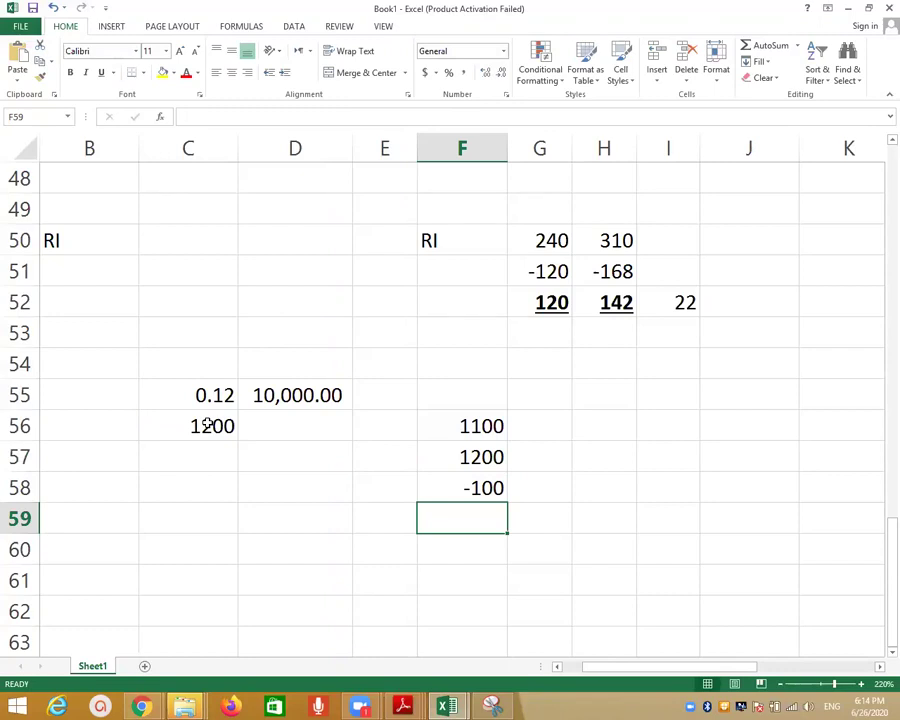
# Step: Change the income in F56 to 1300 to test a higher income against the required return
pyautogui.press('Up')
pyautogui.press('Up')
pyautogui.press('Up')
pyautogui.write('1300')
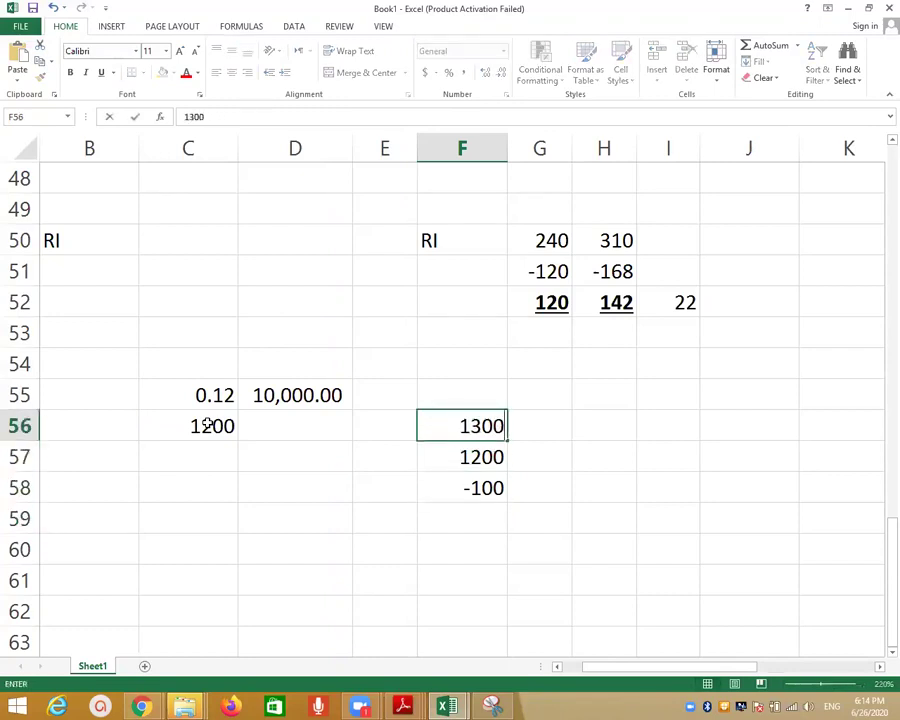
pyautogui.press('Return')
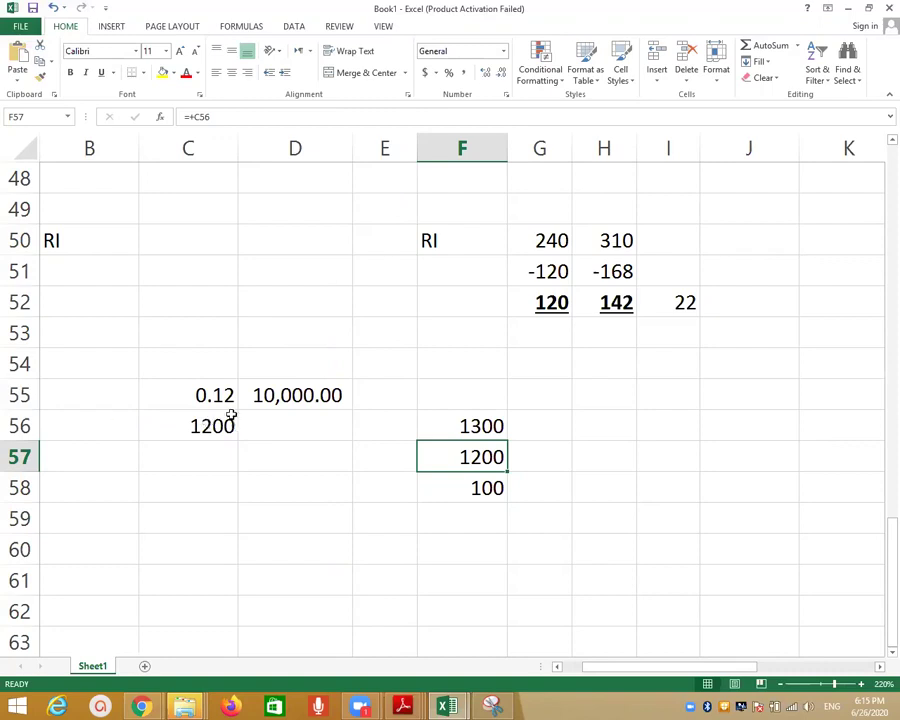
# Step: Raise the required rate in C55 to .2
pyautogui.click(222, 396)
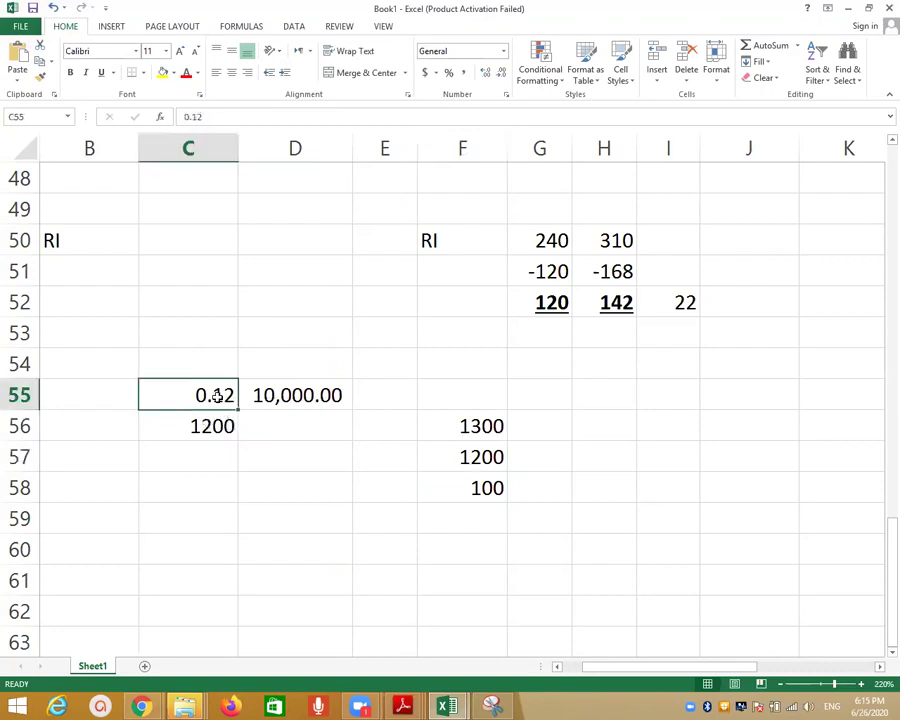
pyautogui.write('.2')
pyautogui.press('Return')
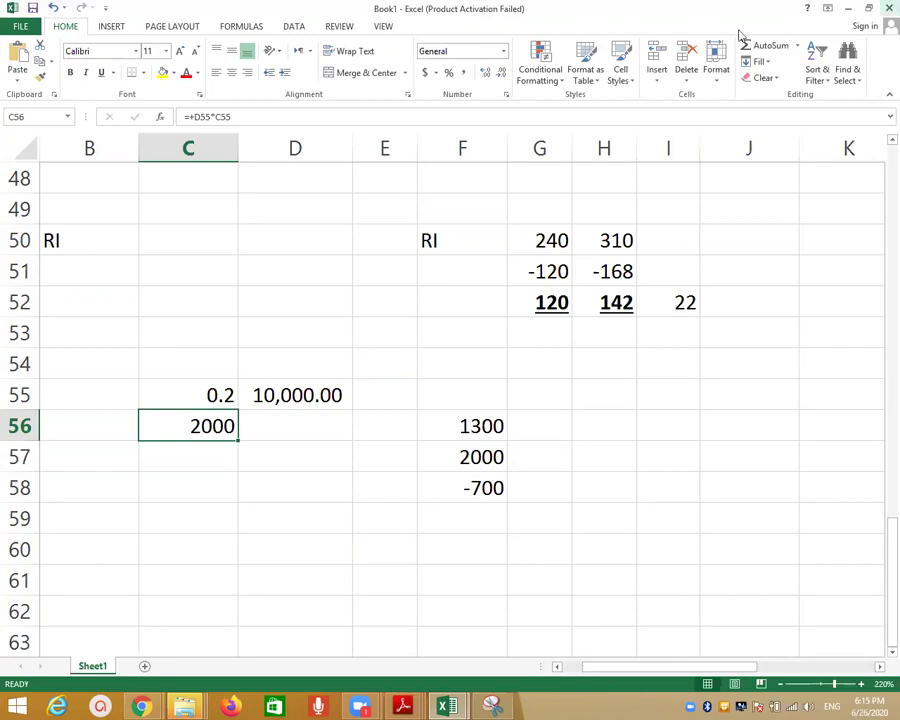
# Step: Switch to the PDF in Adobe Reader and capture its Divisional Comparison and Residual Income text and division table with Snipping Tool
pyautogui.click(850, 9)
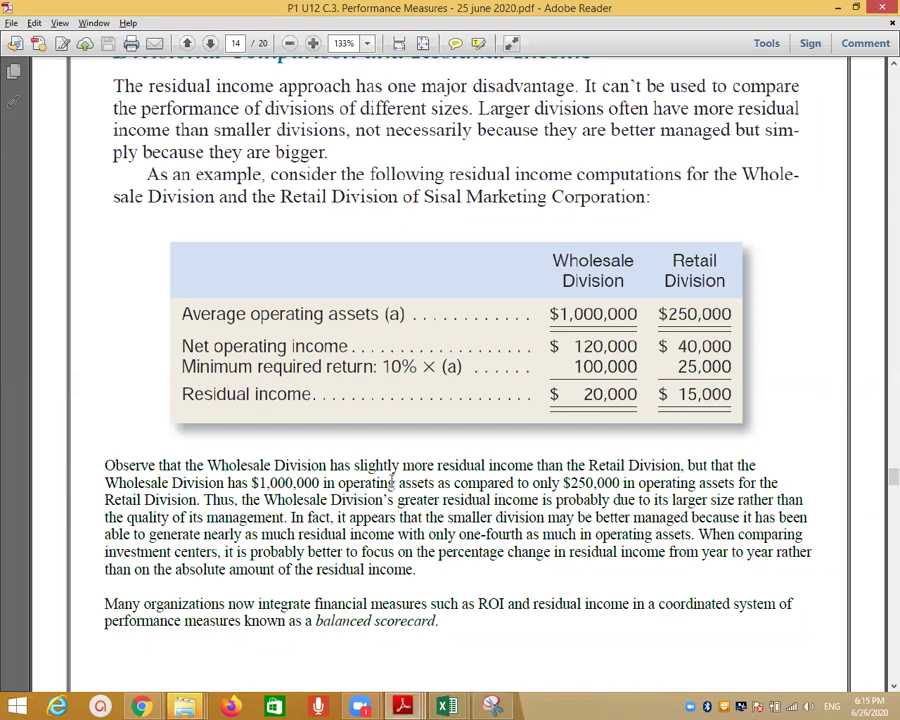
pyautogui.scroll(1, 391, 478)
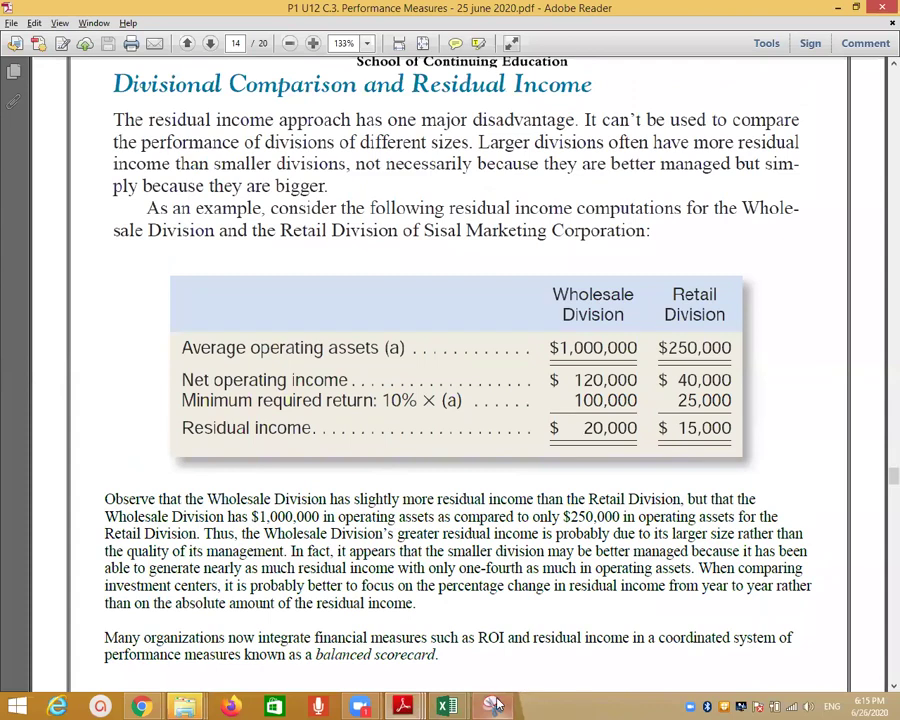
pyautogui.moveTo(495, 705)
pyautogui.moveTo(515, 637)
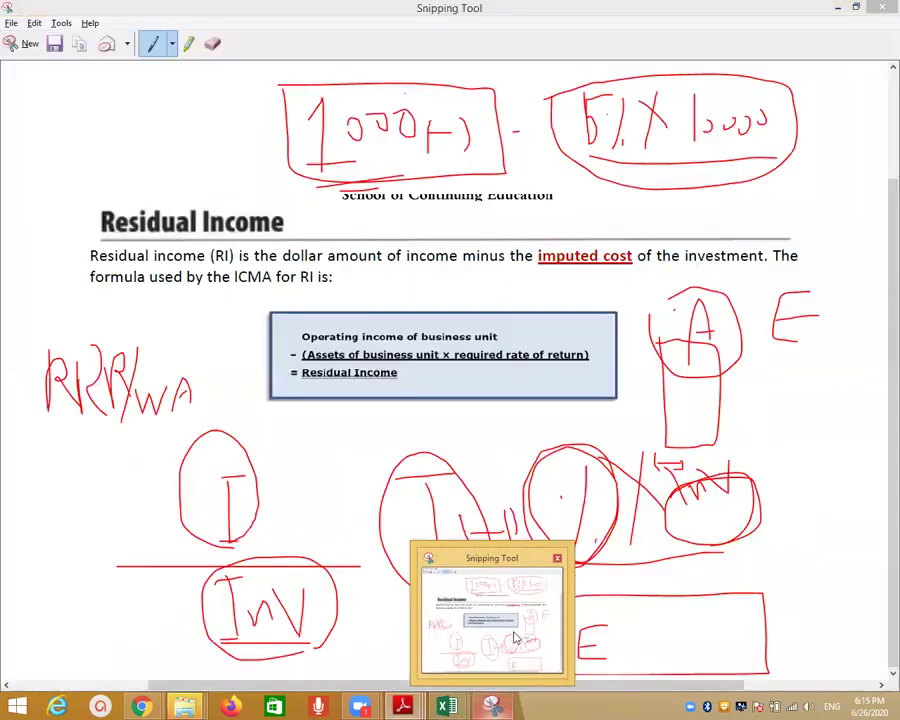
pyautogui.click(487, 652)
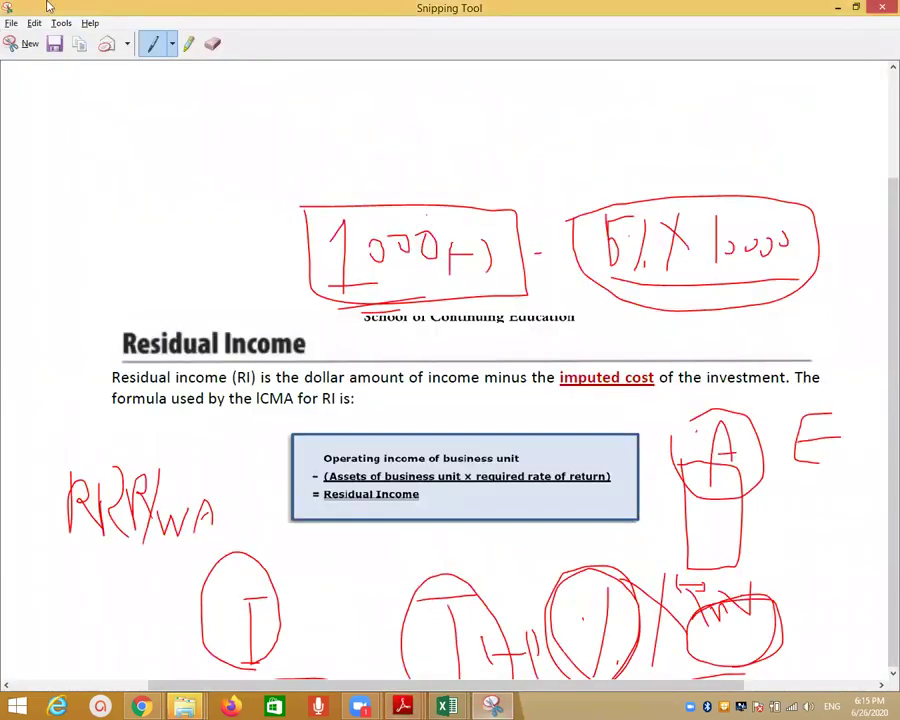
pyautogui.click(22, 43)
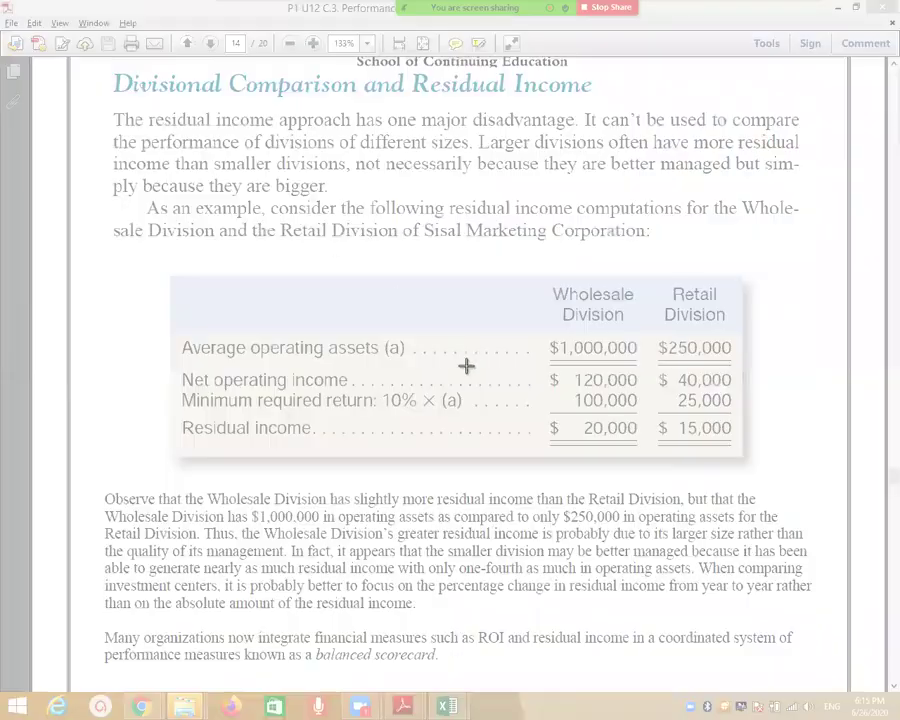
pyautogui.moveTo(96, 60); pyautogui.dragTo(822, 481)
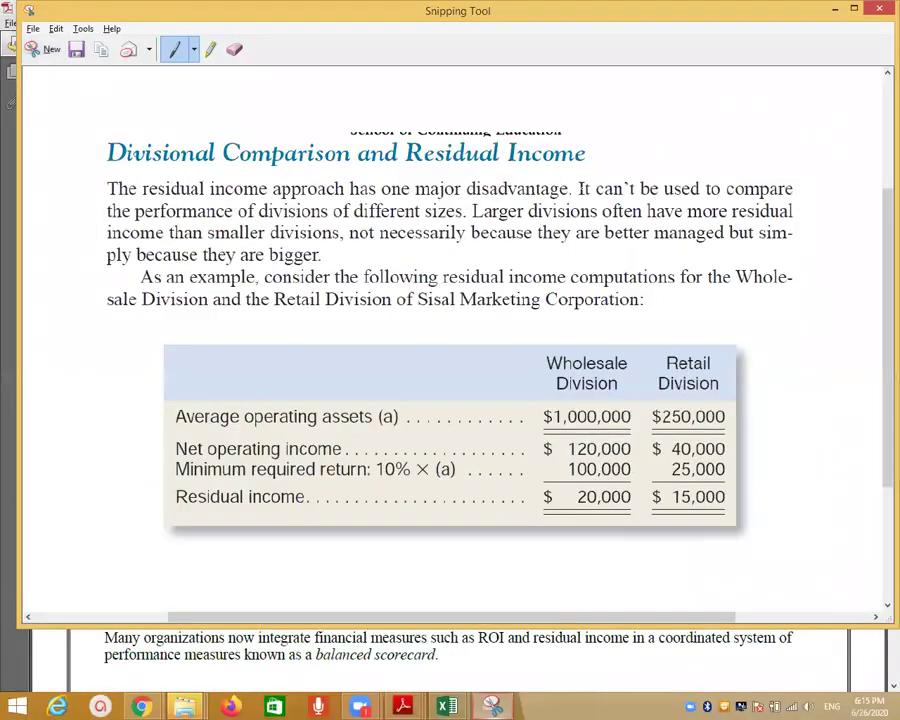